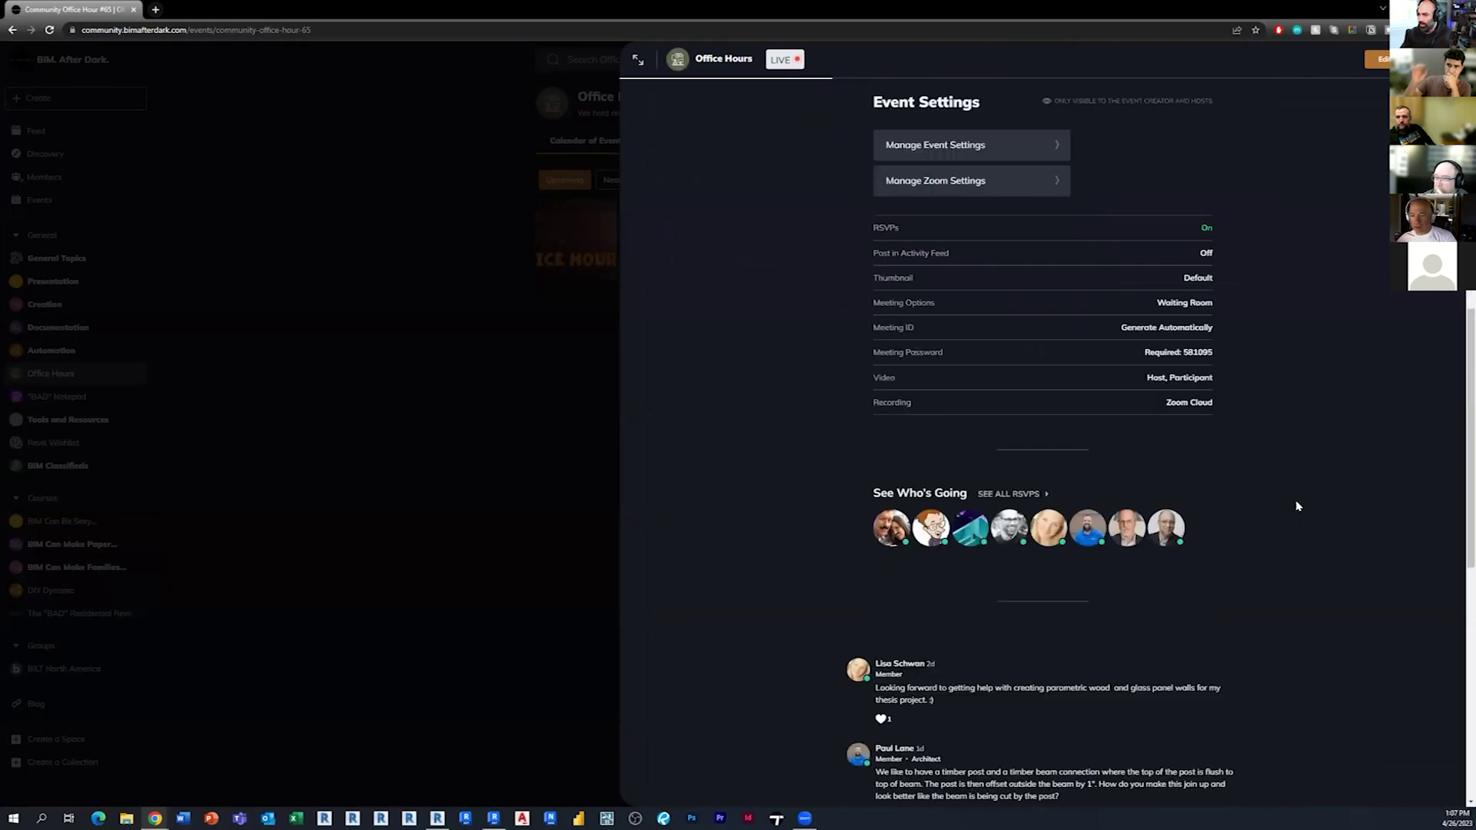
Find the timber post and beam connection question in the event comments and view its attached image enlarged.
{"action": "left_click", "coordinate": [934, 313]}
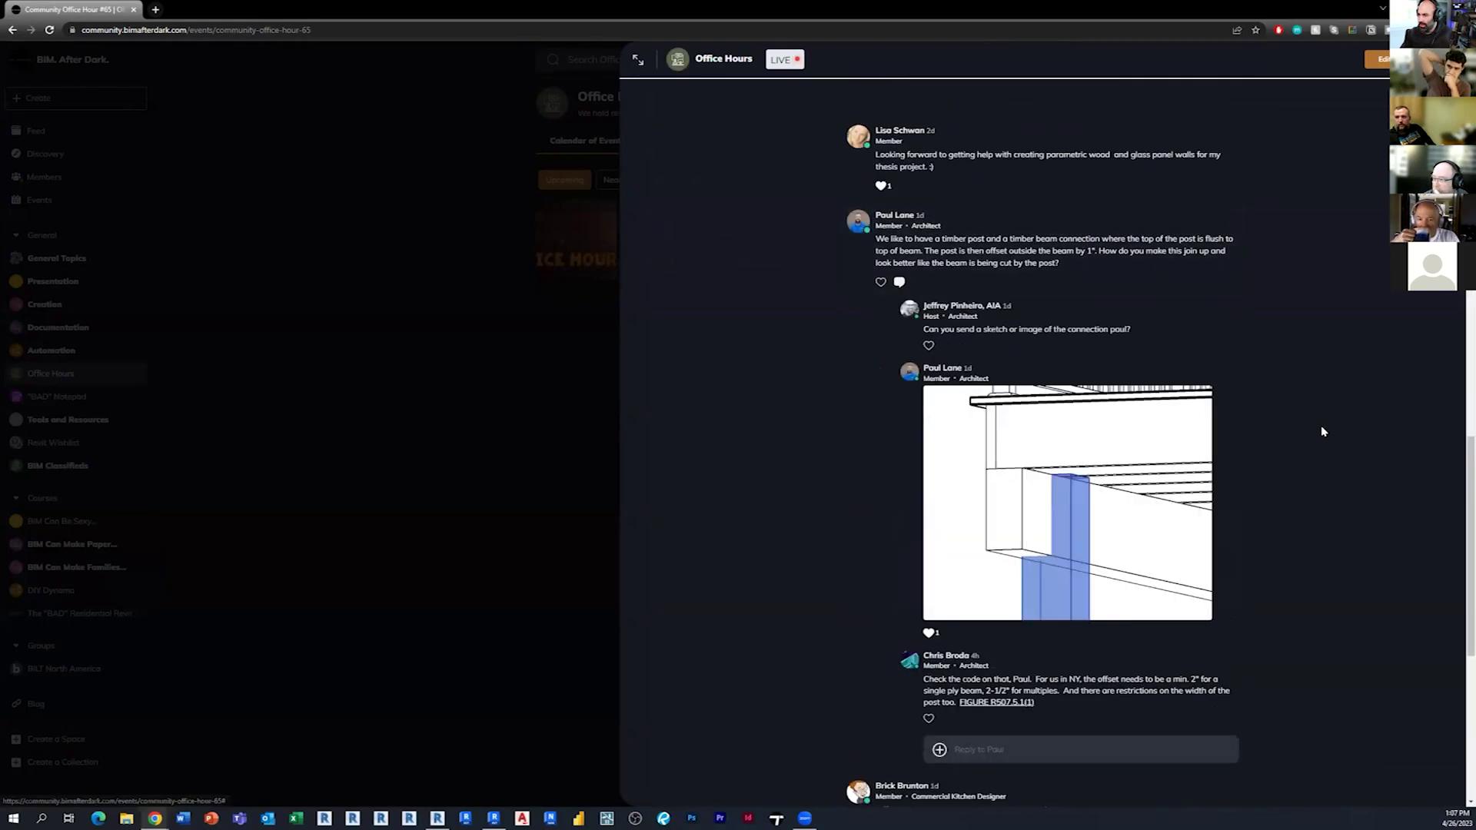
{"action": "left_click", "coordinate": [1094, 561]}
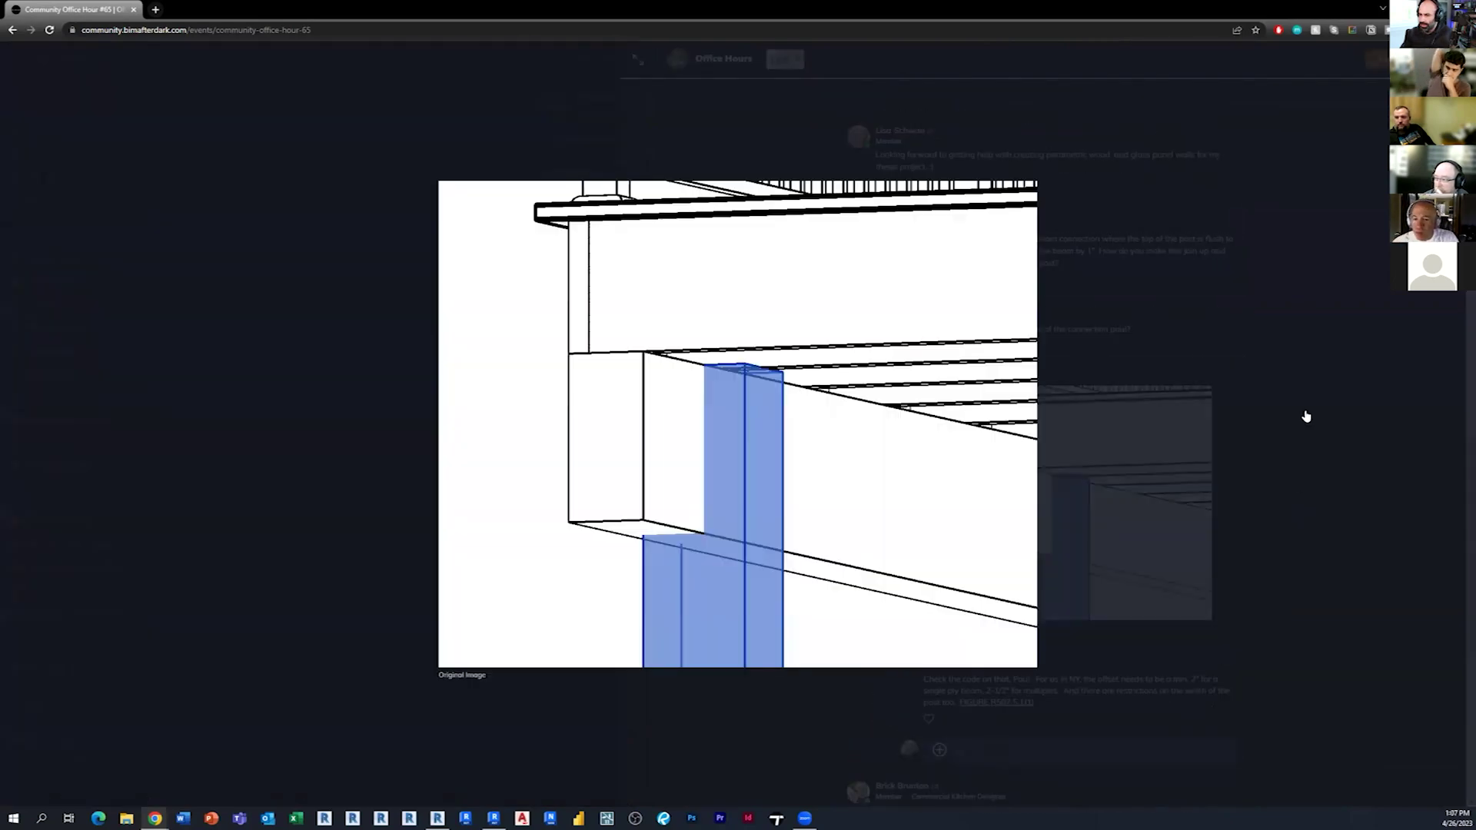
{"action": "left_click", "coordinate": [1292, 405]}
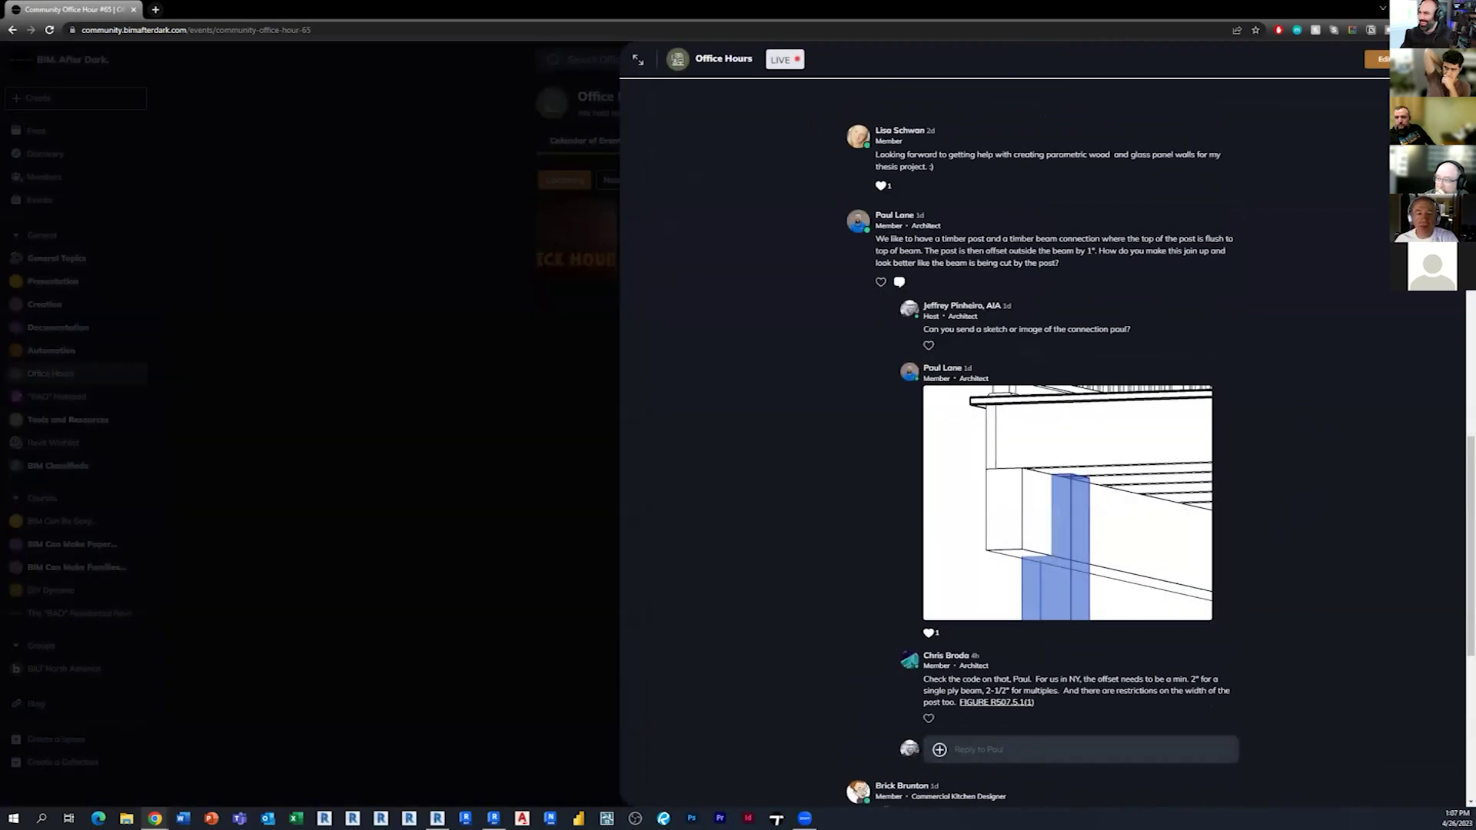
Switch to Revit and examine how the timber beam meets the tops of the two posts in the 3D view.
{"action": "left_click", "coordinate": [1407, 9]}
{"action": "mouse_move", "coordinate": [988, 400]}
{"action": "middle_mouse_down"}
{"action": "mouse_move", "coordinate": [1000, 383]}
{"action": "mouse_move", "coordinate": [979, 395]}
{"action": "middle_mouse_up"}
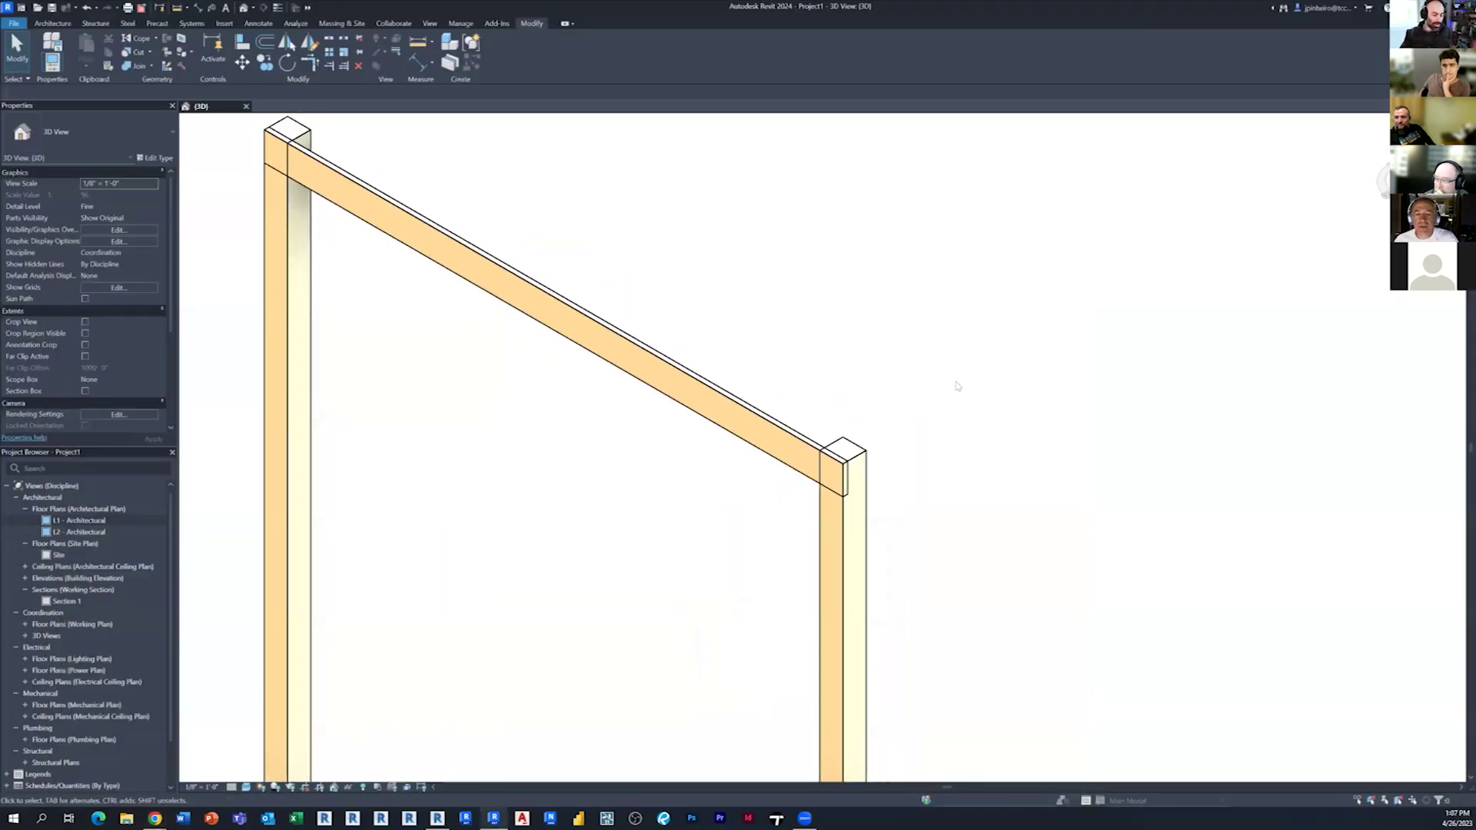
{"action": "scroll", "coordinate": [832, 467], "scroll_direction": "up", "scroll_amount": 2}
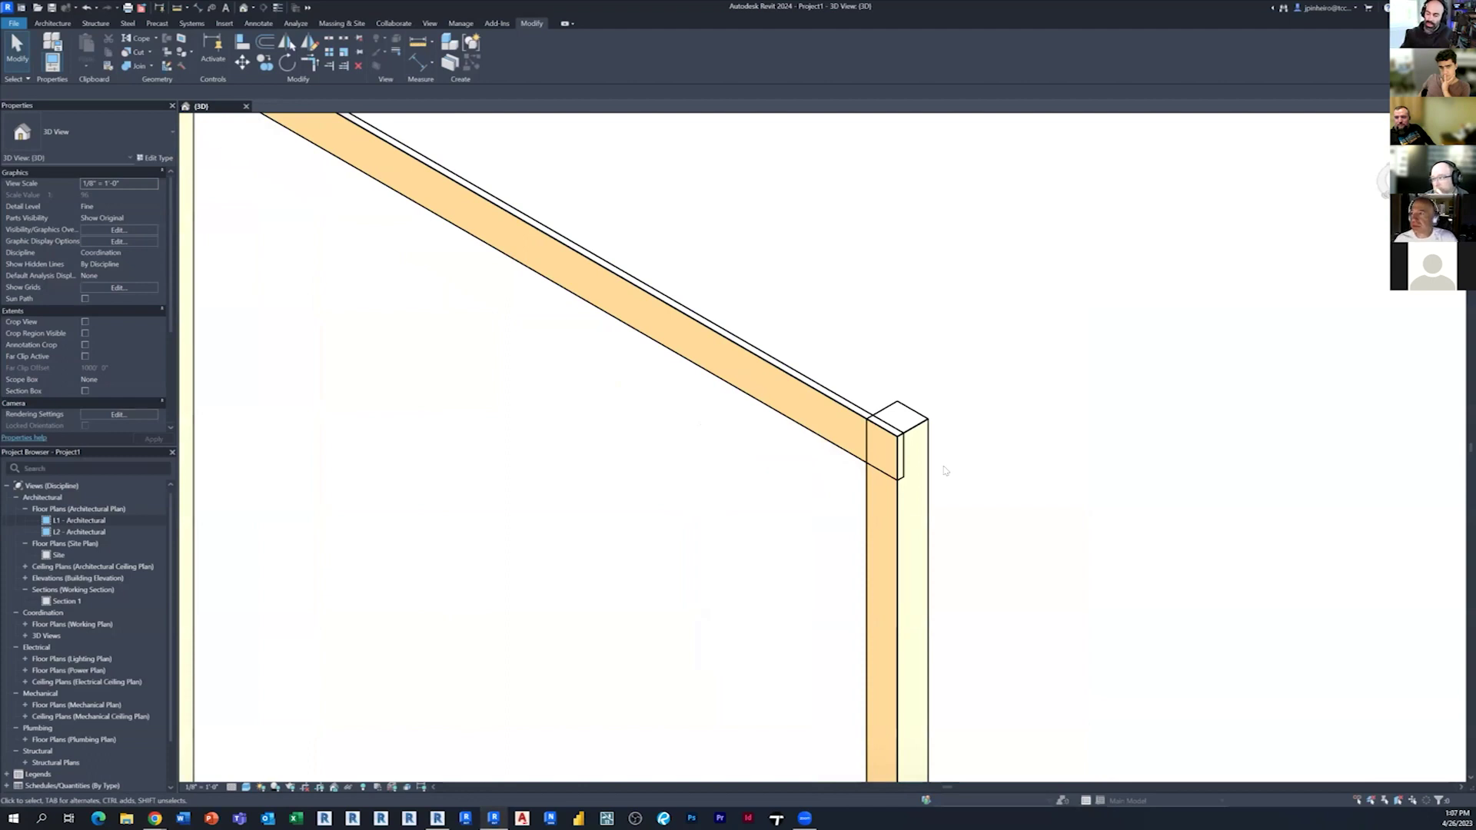
{"action": "scroll", "coordinate": [945, 470], "scroll_direction": "down", "scroll_amount": 2}
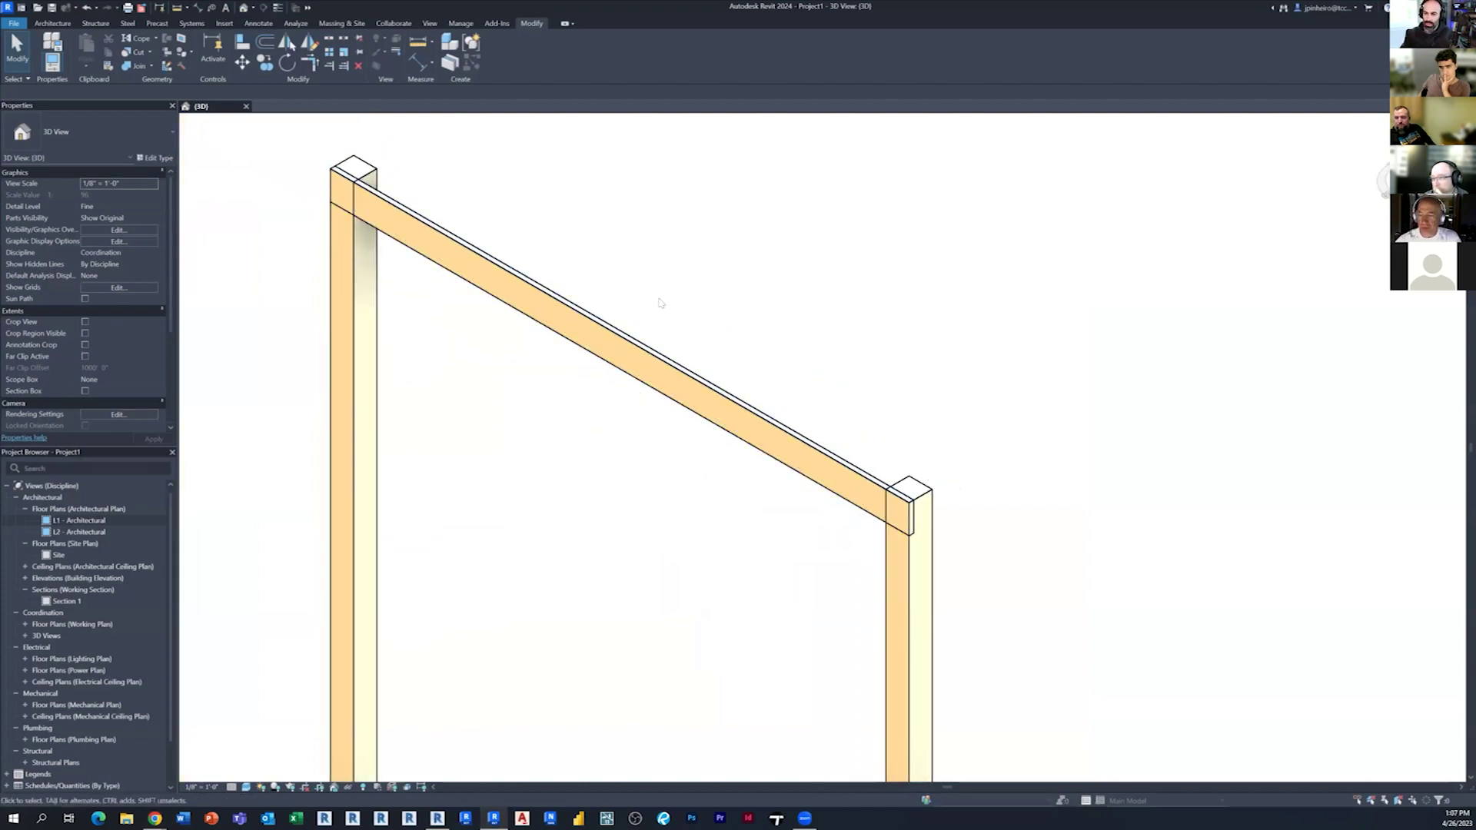
{"action": "middle_click_drag", "start_coordinate": [673, 316], "coordinate": [676, 326]}
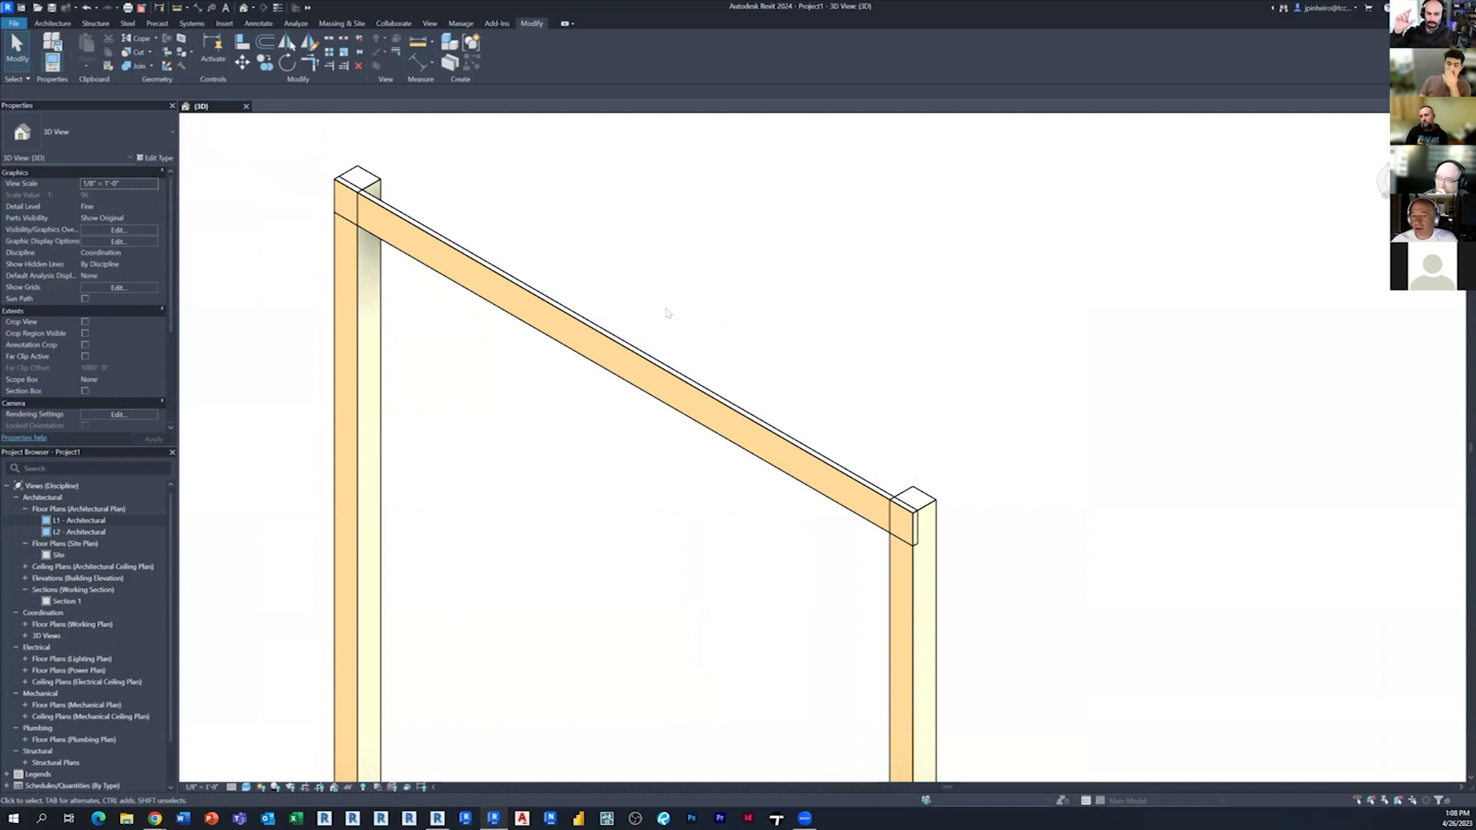
{"action": "scroll", "coordinate": [667, 311], "scroll_direction": "down", "scroll_amount": 1}
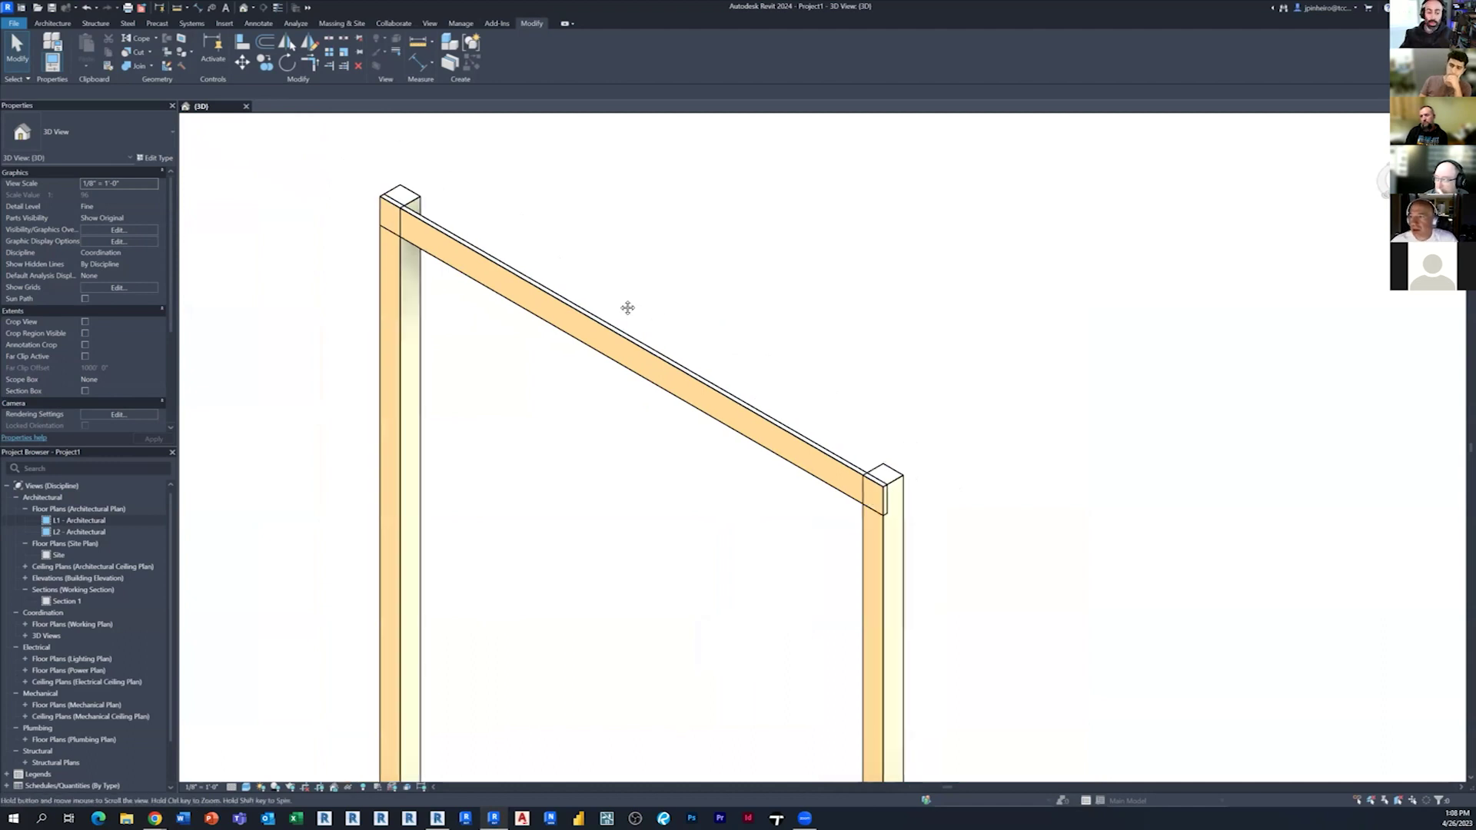
{"action": "middle_click_drag", "start_coordinate": [627, 307], "coordinate": [558, 289]}
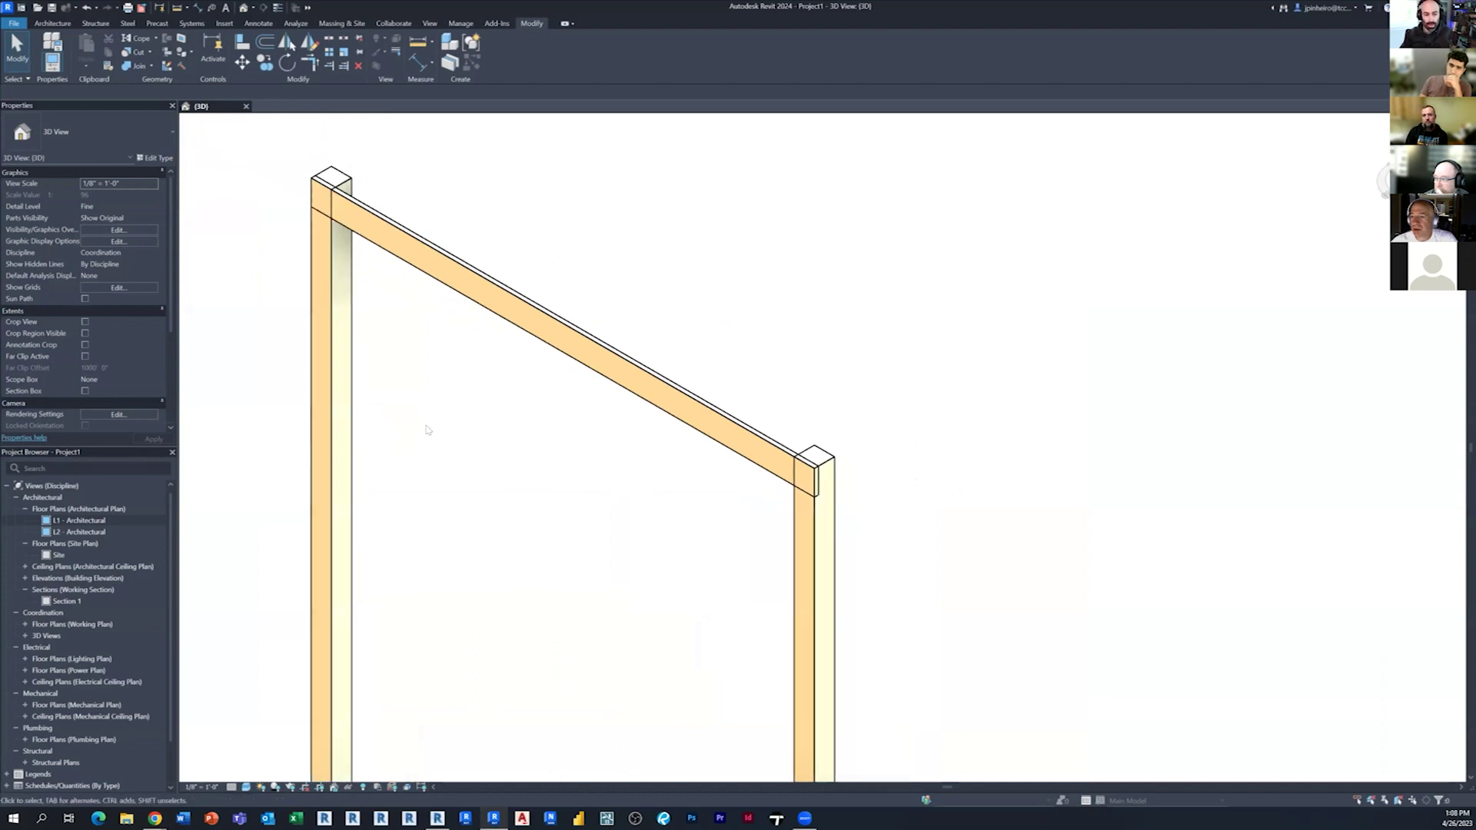
{"action": "scroll", "coordinate": [441, 451], "scroll_direction": "up", "scroll_amount": 3}
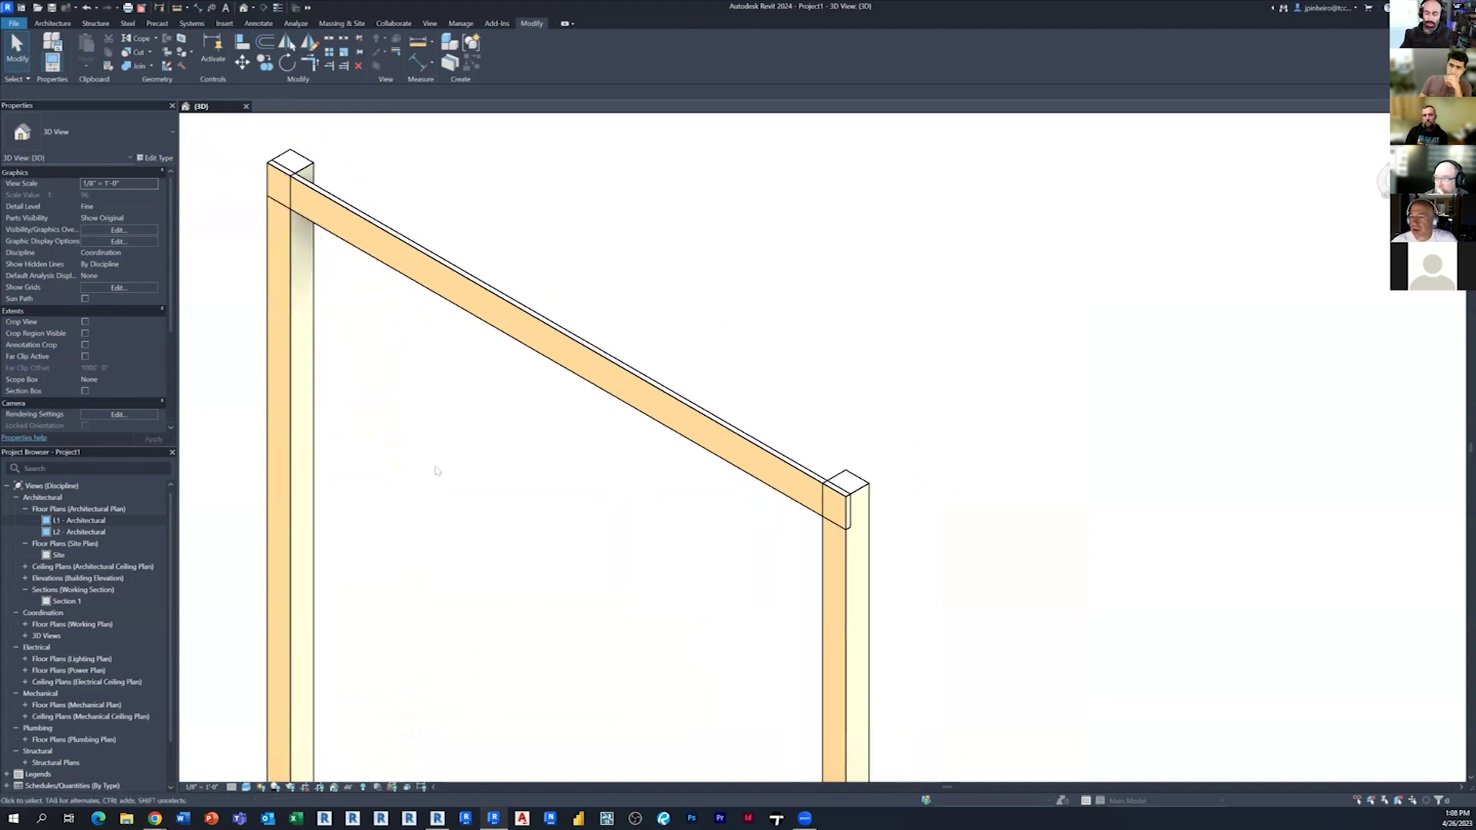
{"action": "middle_click_drag", "start_coordinate": [437, 462], "coordinate": [422, 441]}
{"action": "middle_click_drag", "start_coordinate": [549, 503], "coordinate": [521, 488]}
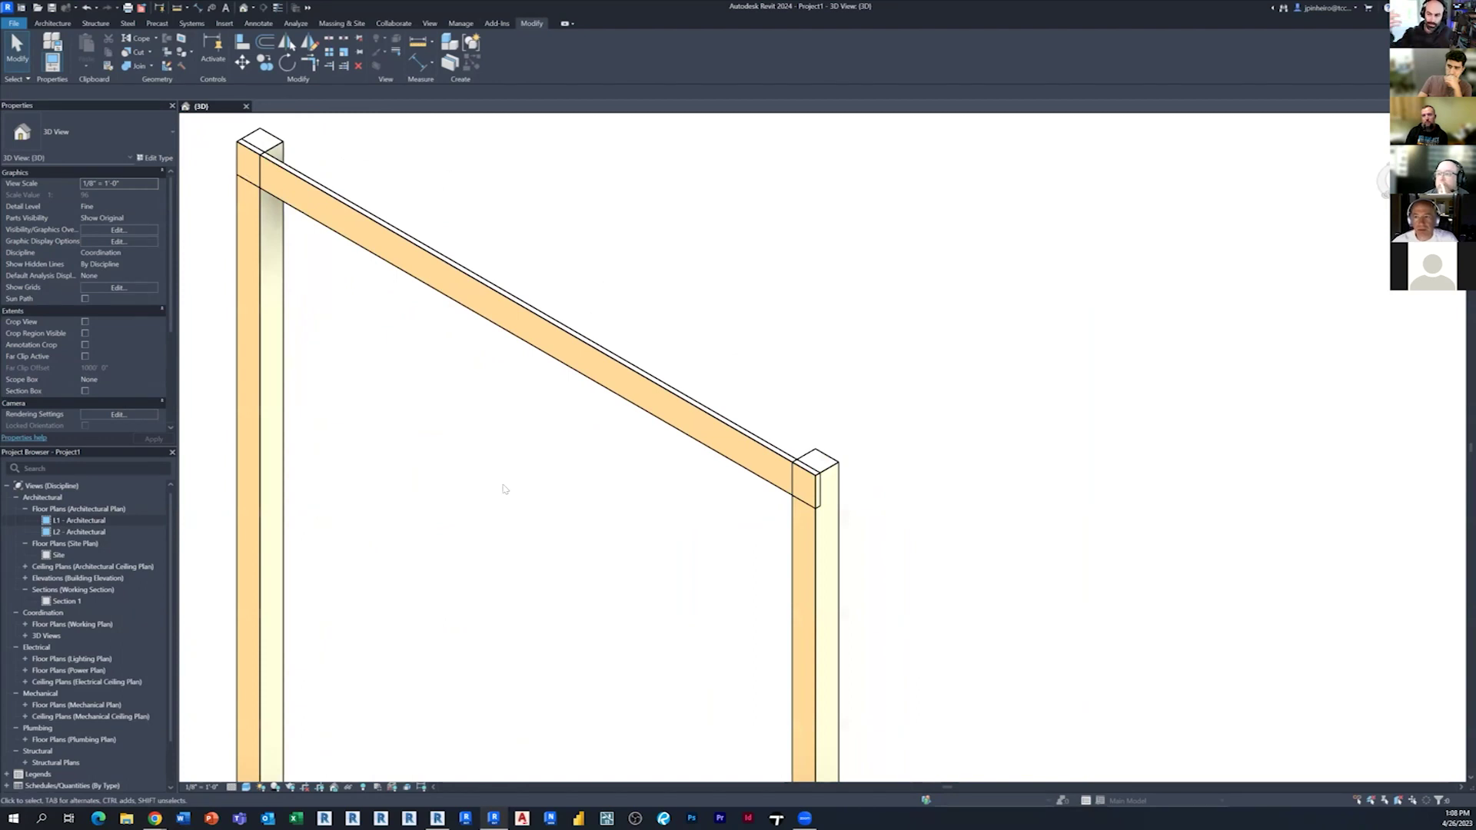
{"action": "scroll", "coordinate": [784, 407], "scroll_direction": "up", "scroll_amount": 4}
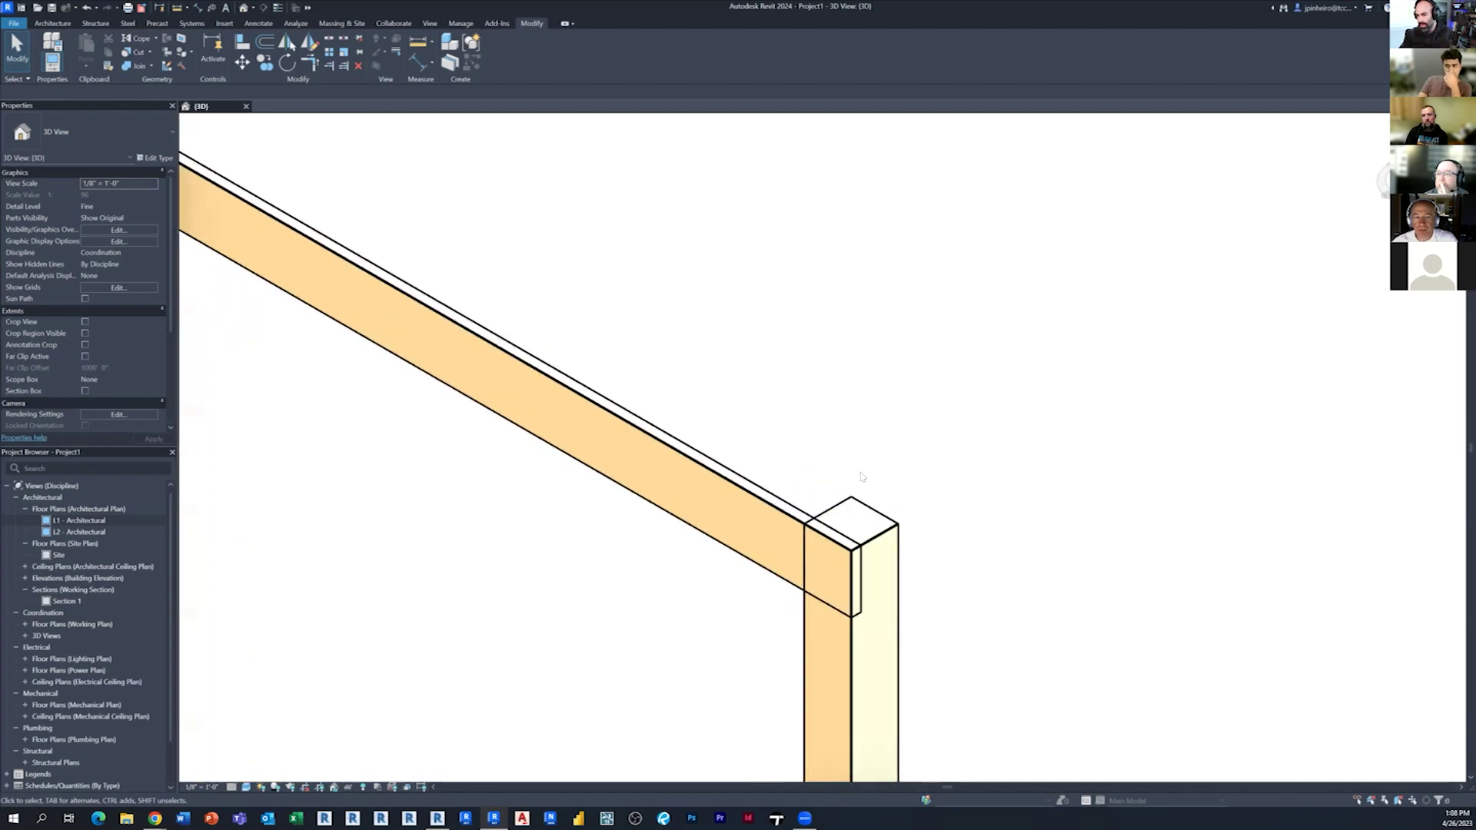
{"action": "scroll", "coordinate": [796, 435], "scroll_direction": "down", "scroll_amount": 5}
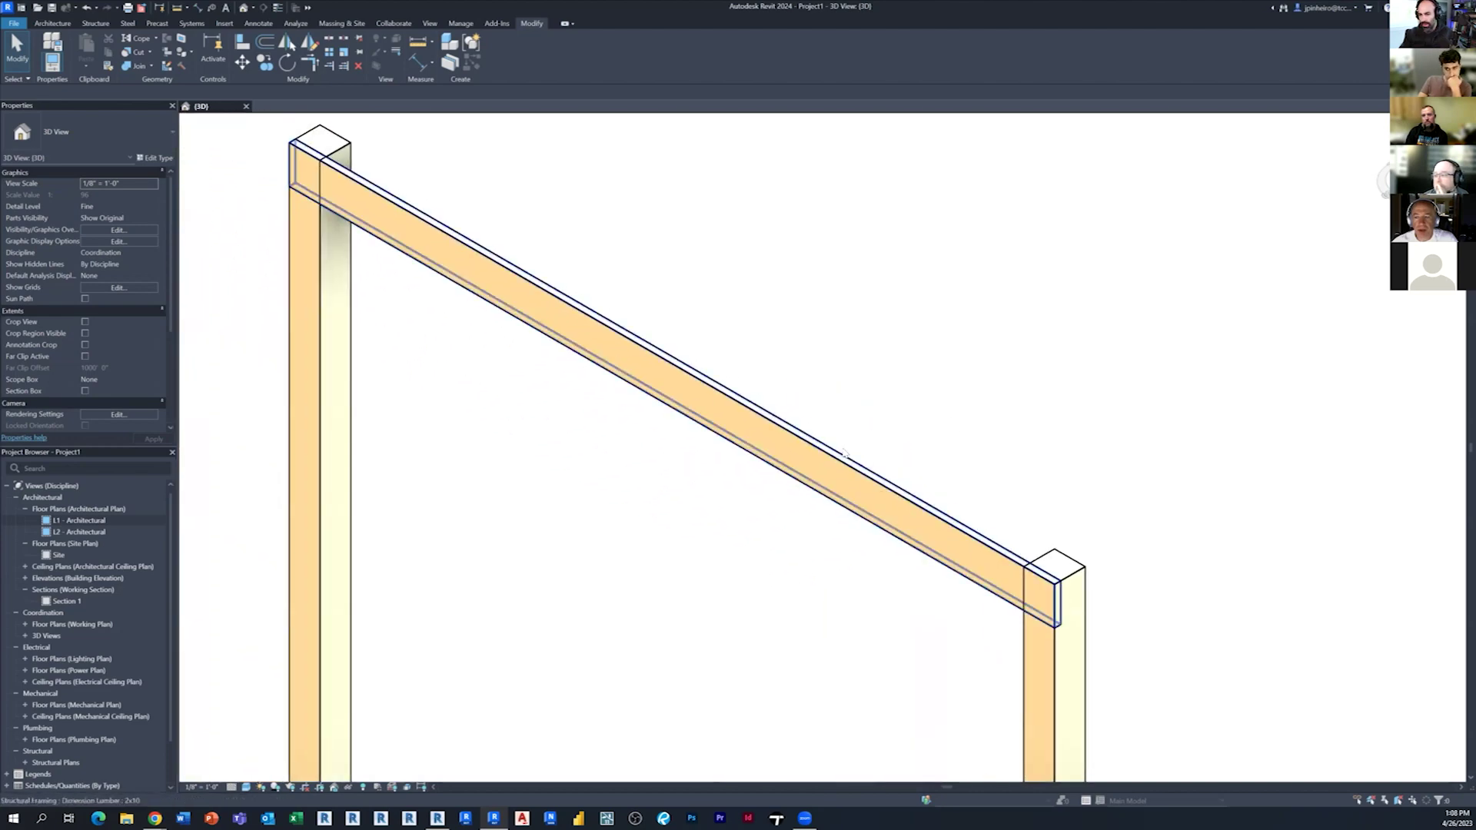
Check the family types of the timber beam and the supporting post in the properties.
{"action": "left_click", "coordinate": [653, 369]}
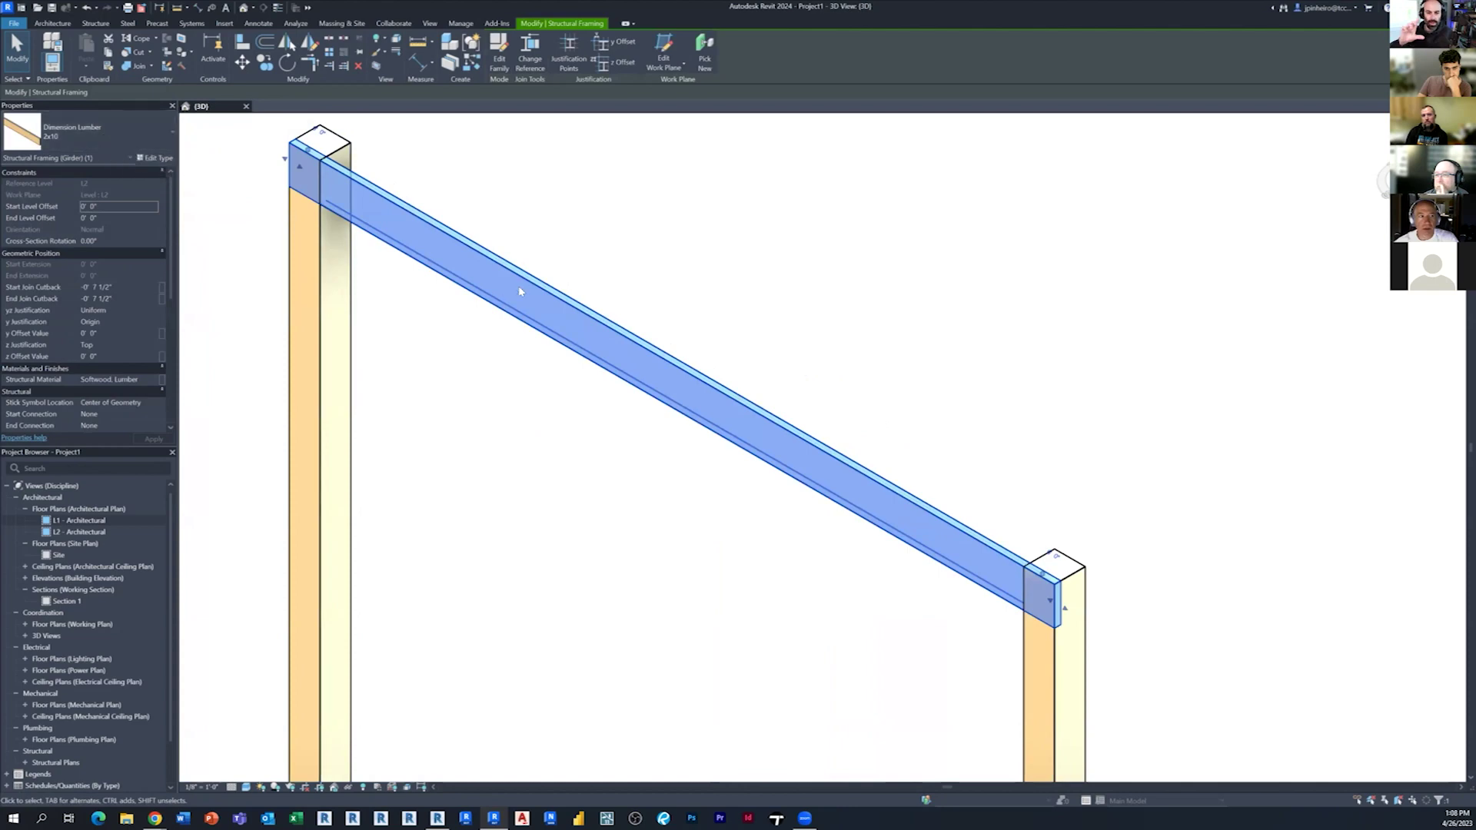
{"action": "left_click", "coordinate": [723, 273]}
{"action": "scroll", "coordinate": [792, 289], "scroll_direction": "down", "scroll_amount": 1}
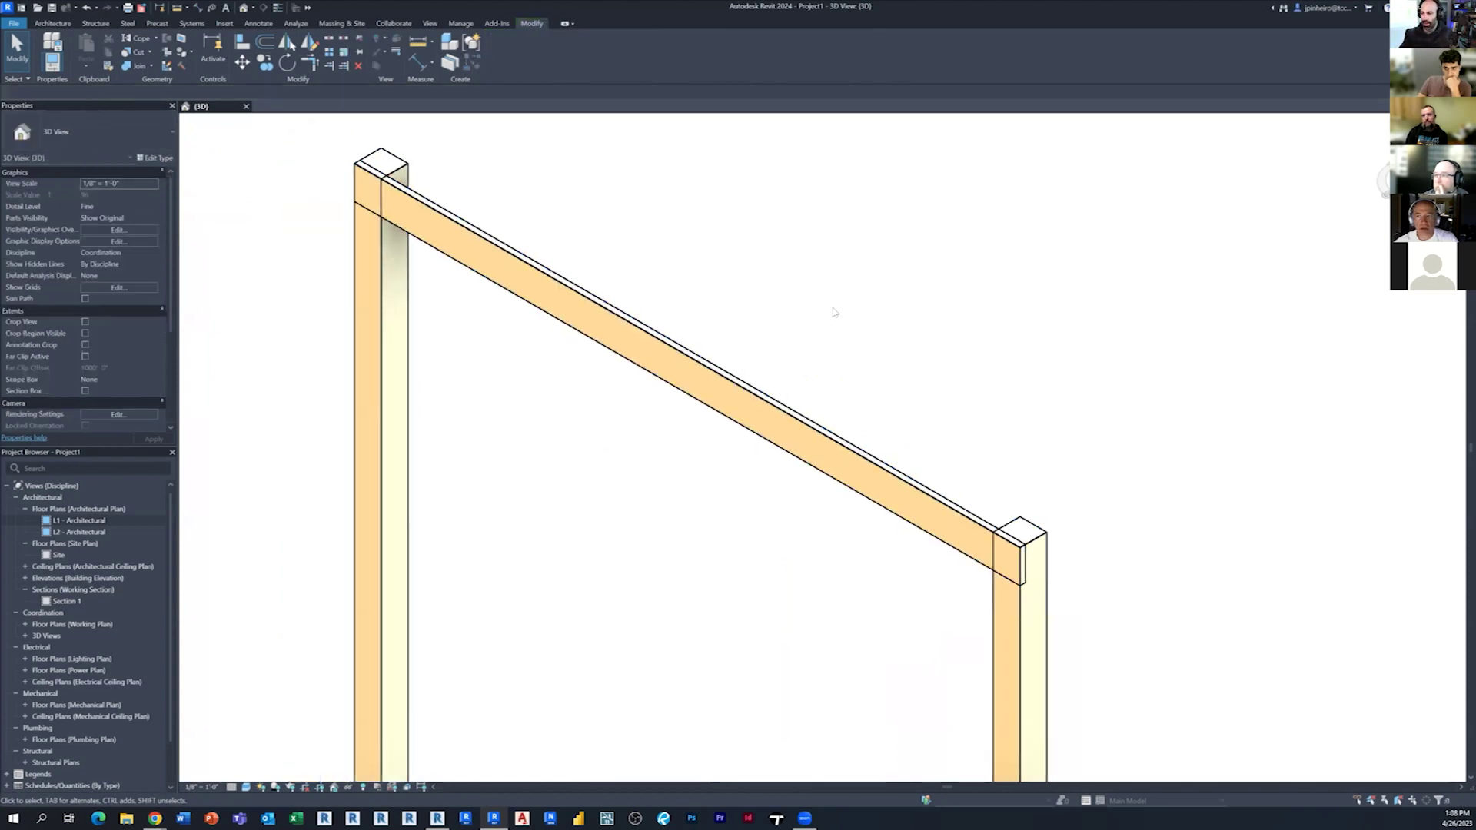
{"action": "middle_click_drag", "start_coordinate": [837, 313], "coordinate": [791, 314]}
{"action": "left_click", "coordinate": [836, 458]}
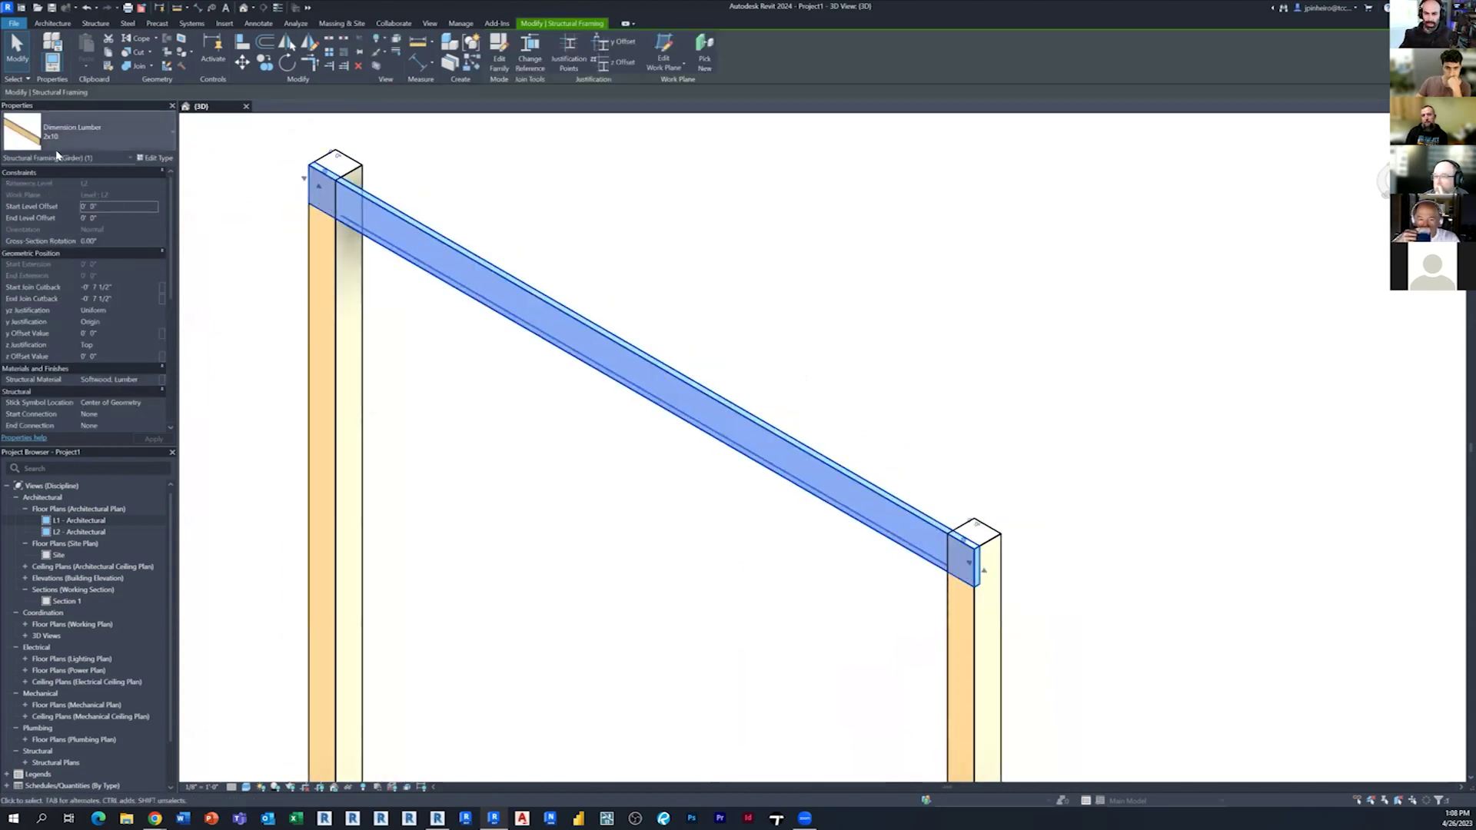
{"action": "left_click", "coordinate": [829, 293]}
{"action": "left_click", "coordinate": [975, 631]}
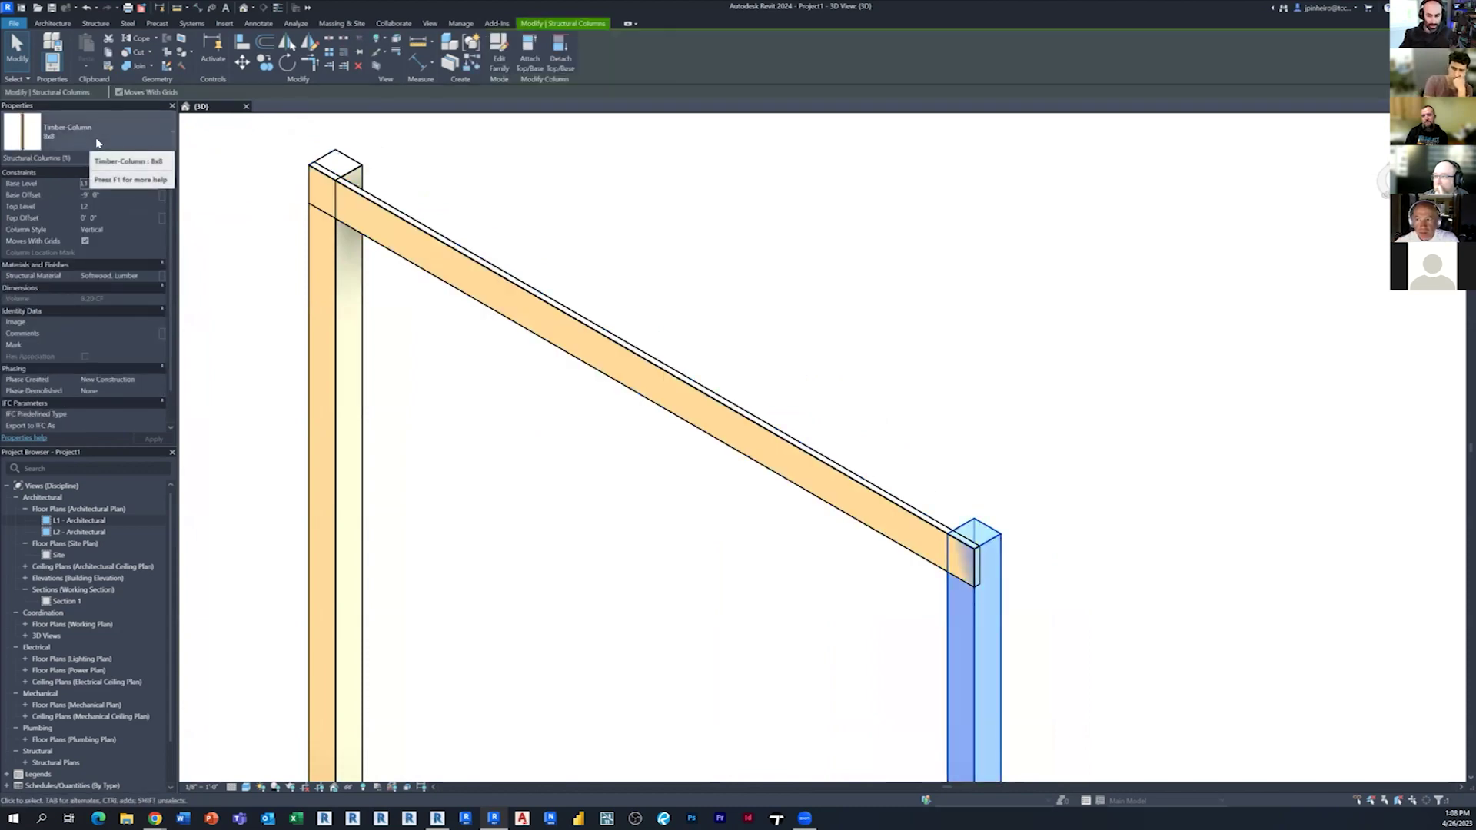
{"action": "left_click", "coordinate": [616, 457]}
Try coping the beam against the nearer post, and undo the cope.
{"action": "middle_click_drag", "start_coordinate": [701, 457], "coordinate": [613, 382]}
{"action": "middle_click_drag", "start_coordinate": [1011, 450], "coordinate": [948, 580]}
{"action": "scroll", "coordinate": [973, 537], "scroll_direction": "up", "scroll_amount": 1}
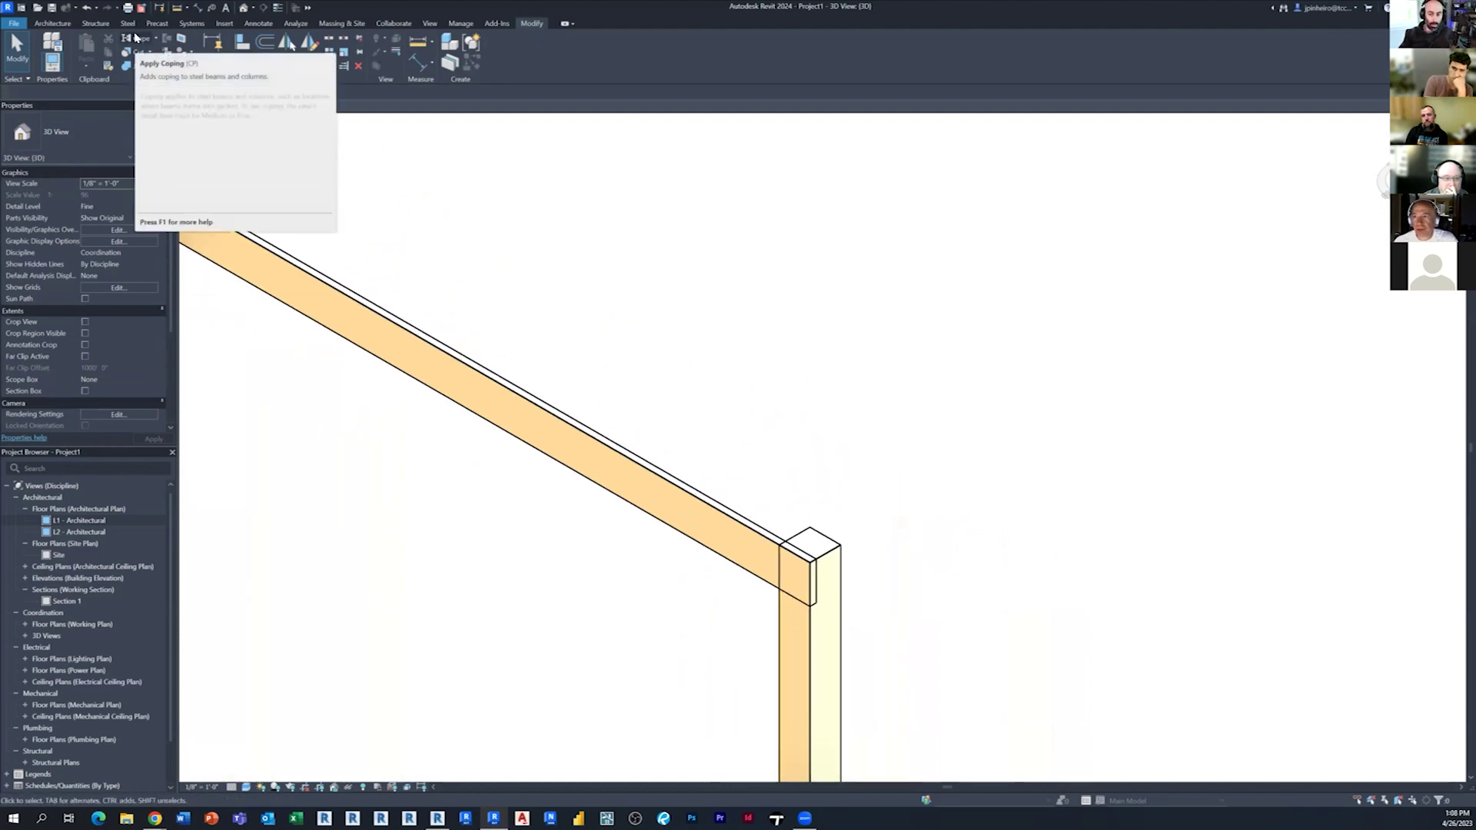
{"action": "left_click", "coordinate": [135, 36]}
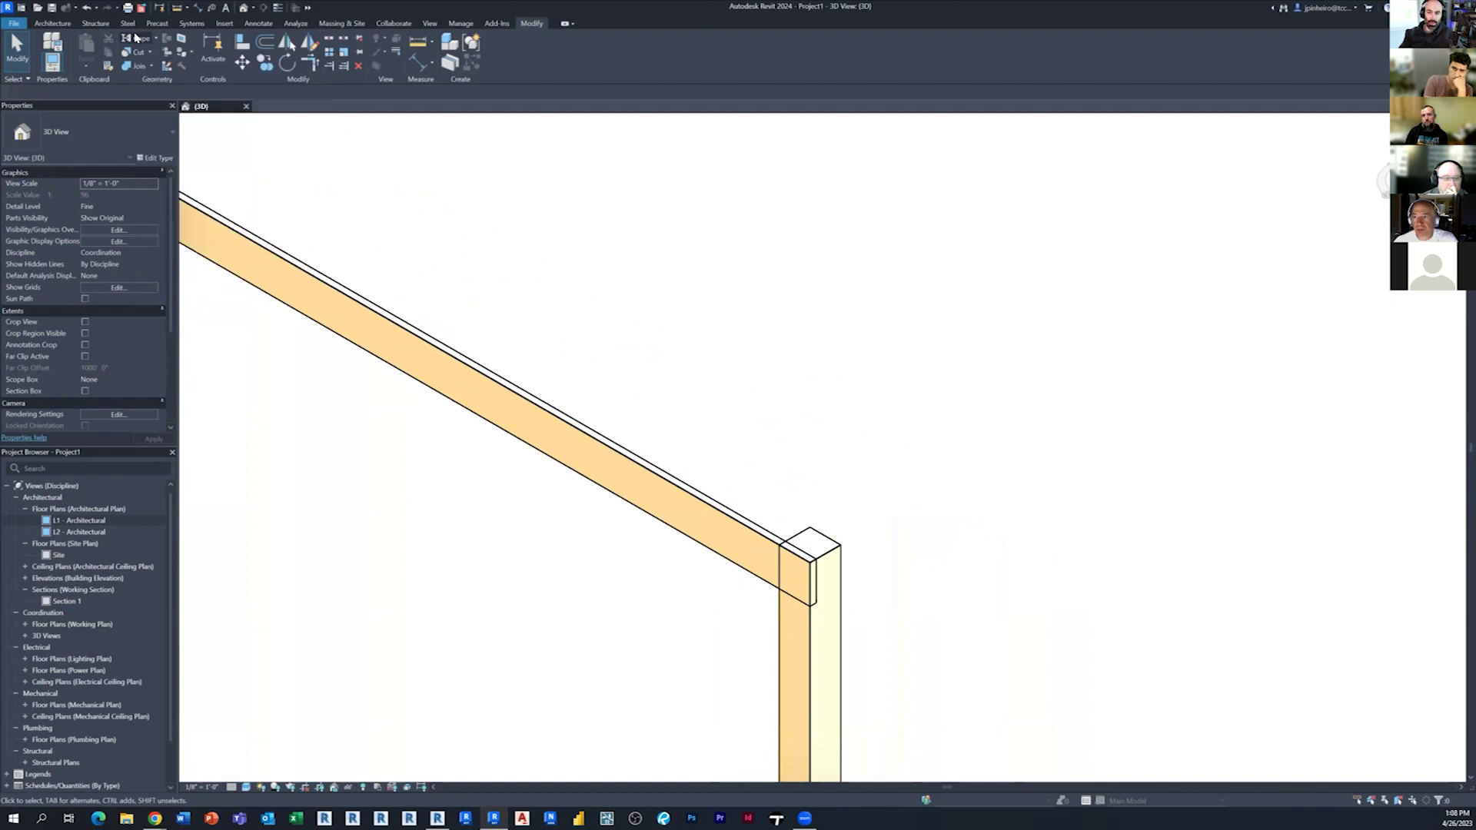
{"action": "scroll", "coordinate": [646, 339], "scroll_direction": "up", "scroll_amount": 2}
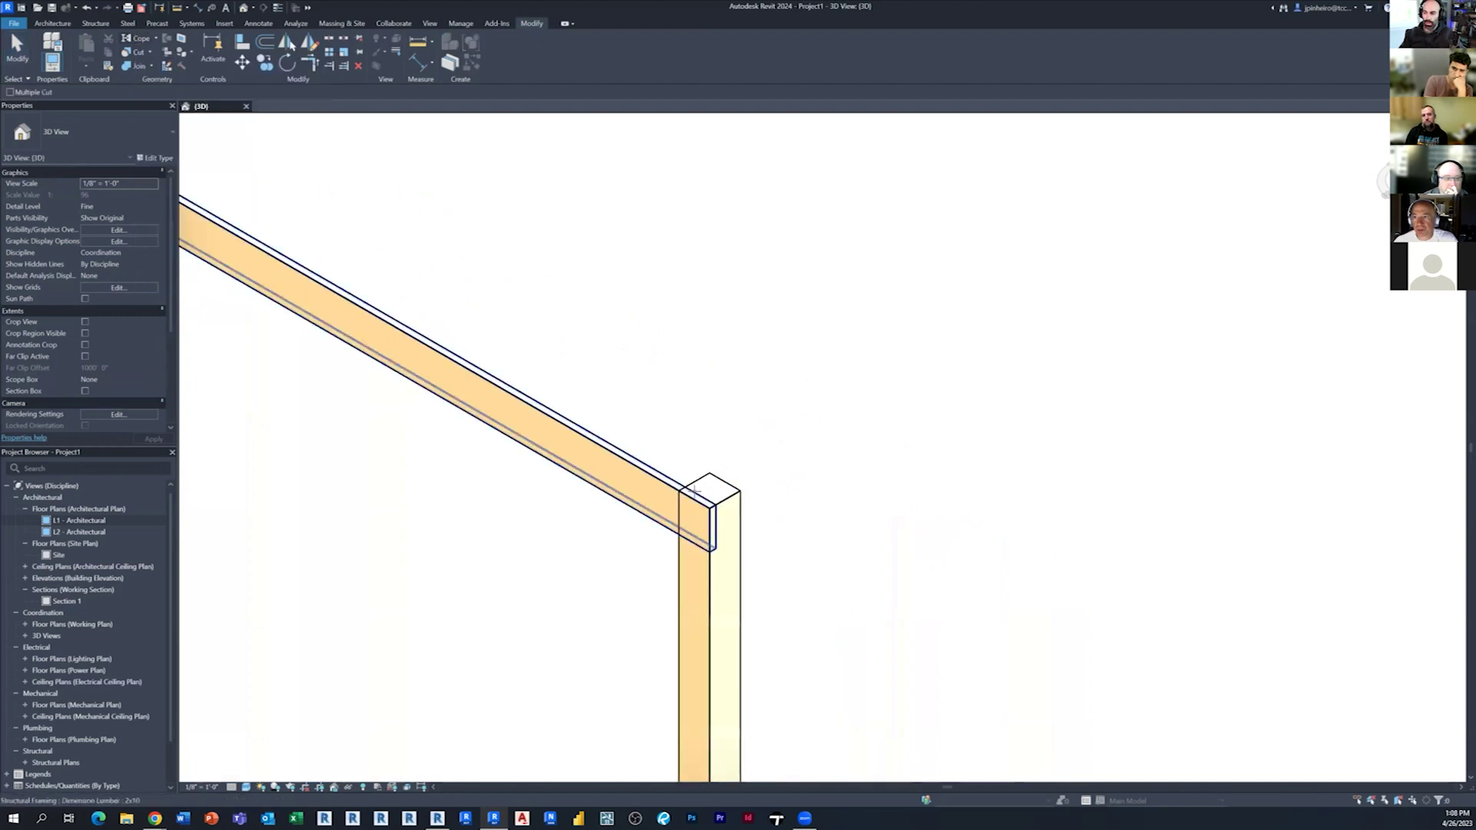
{"action": "left_click", "coordinate": [618, 445]}
{"action": "left_click", "coordinate": [680, 461]}
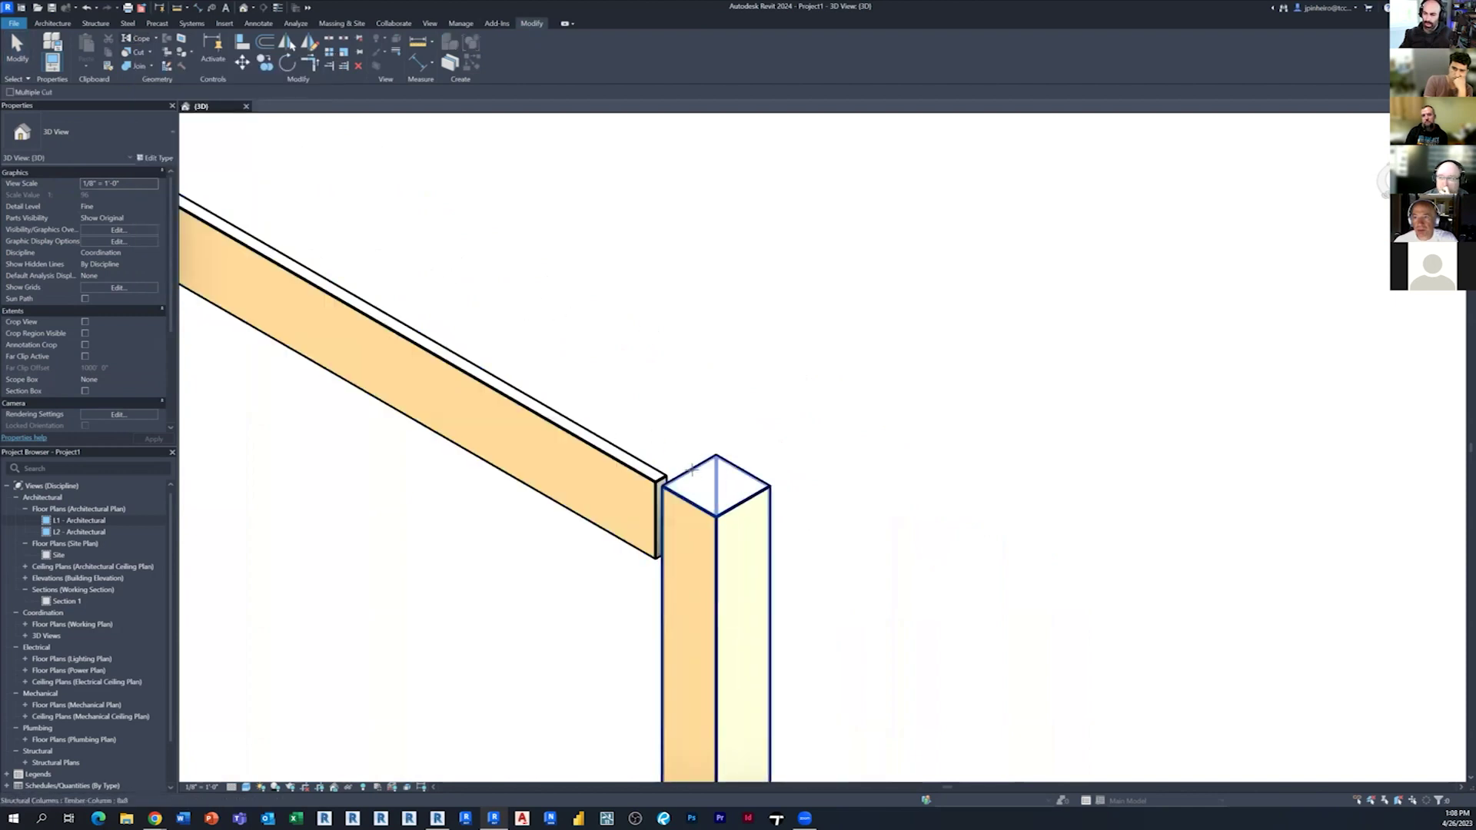
{"action": "scroll", "coordinate": [703, 507], "scroll_direction": "up", "scroll_amount": 2}
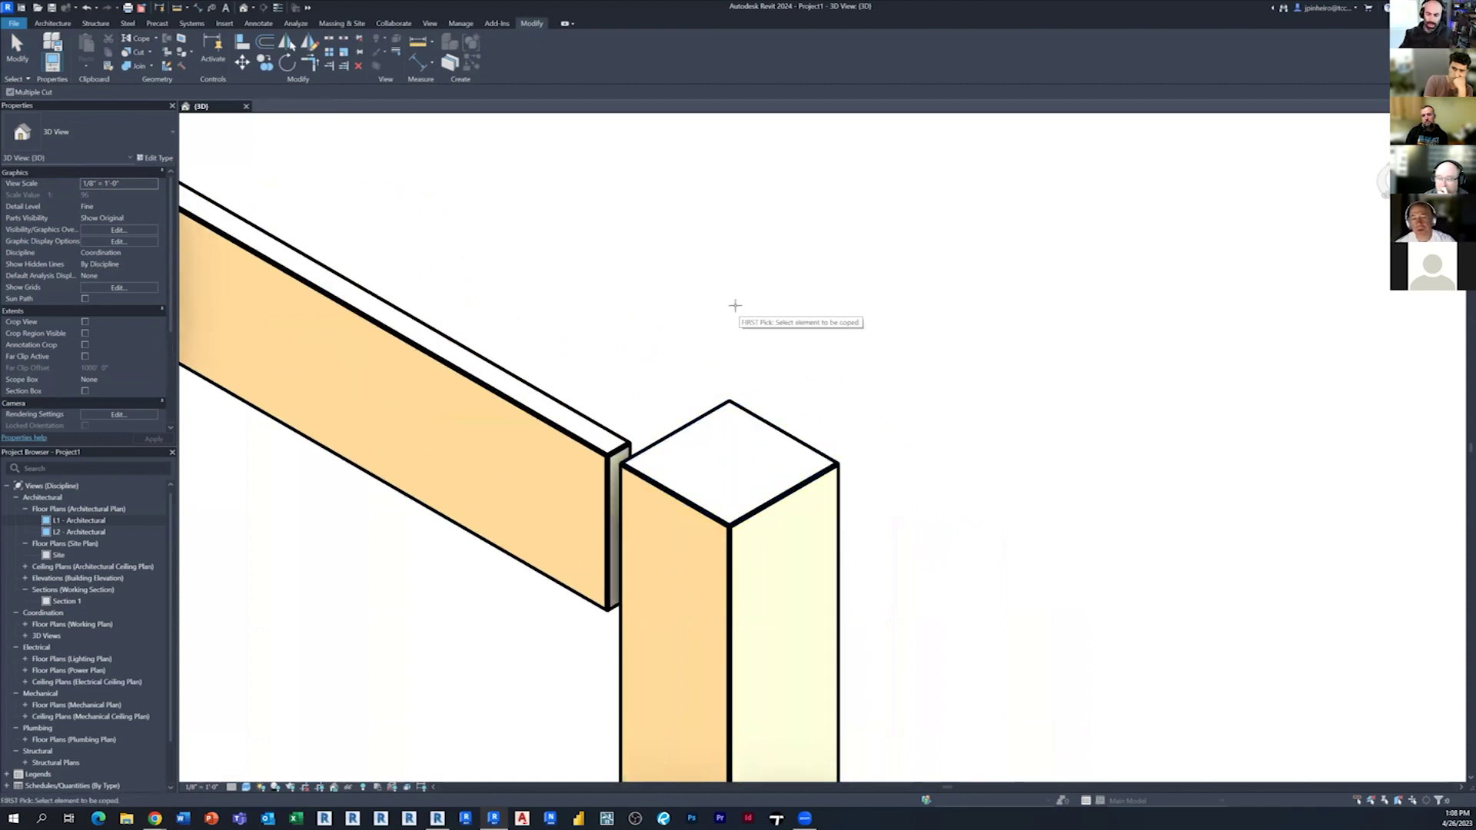
{"action": "key", "text": "ctrl+z"}
{"action": "key", "text": "Escape"}
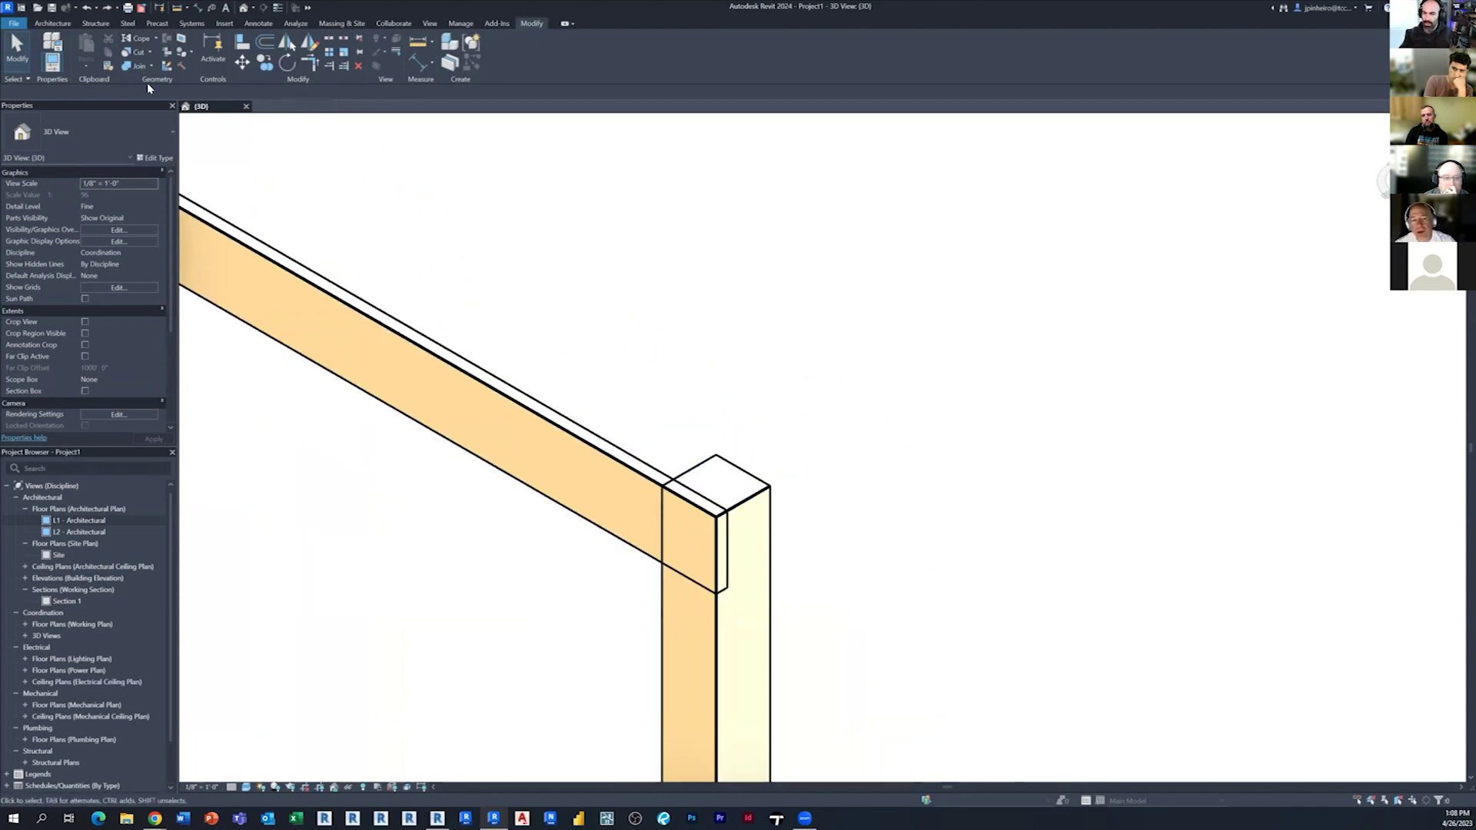
Cope the nearer timber post around the end of the 2x10 beam.
{"action": "left_click", "coordinate": [133, 41]}
{"action": "left_click", "coordinate": [758, 489]}
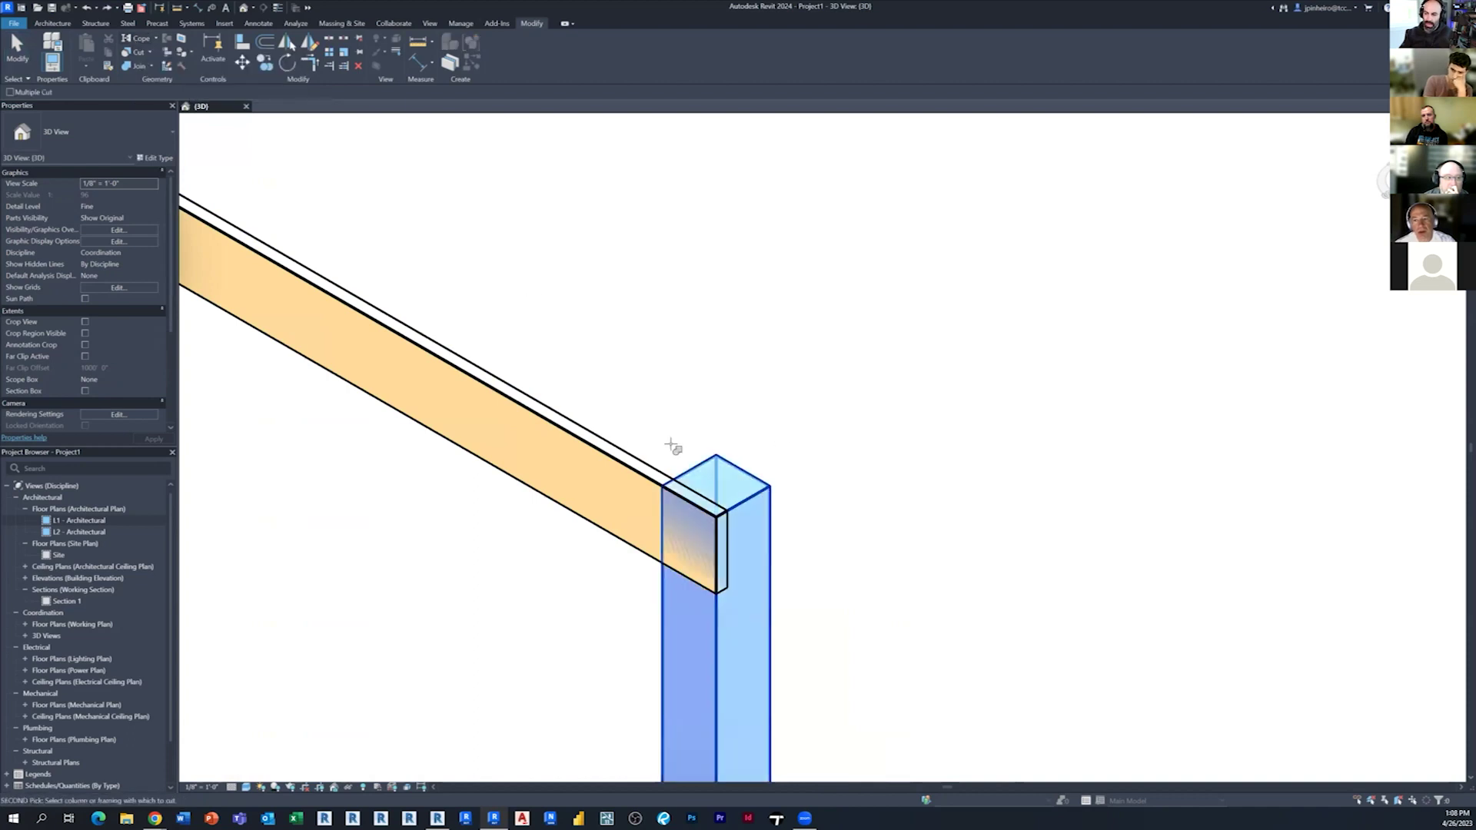
{"action": "left_click", "coordinate": [626, 459]}
{"action": "scroll", "coordinate": [691, 615], "scroll_direction": "up", "scroll_amount": 3}
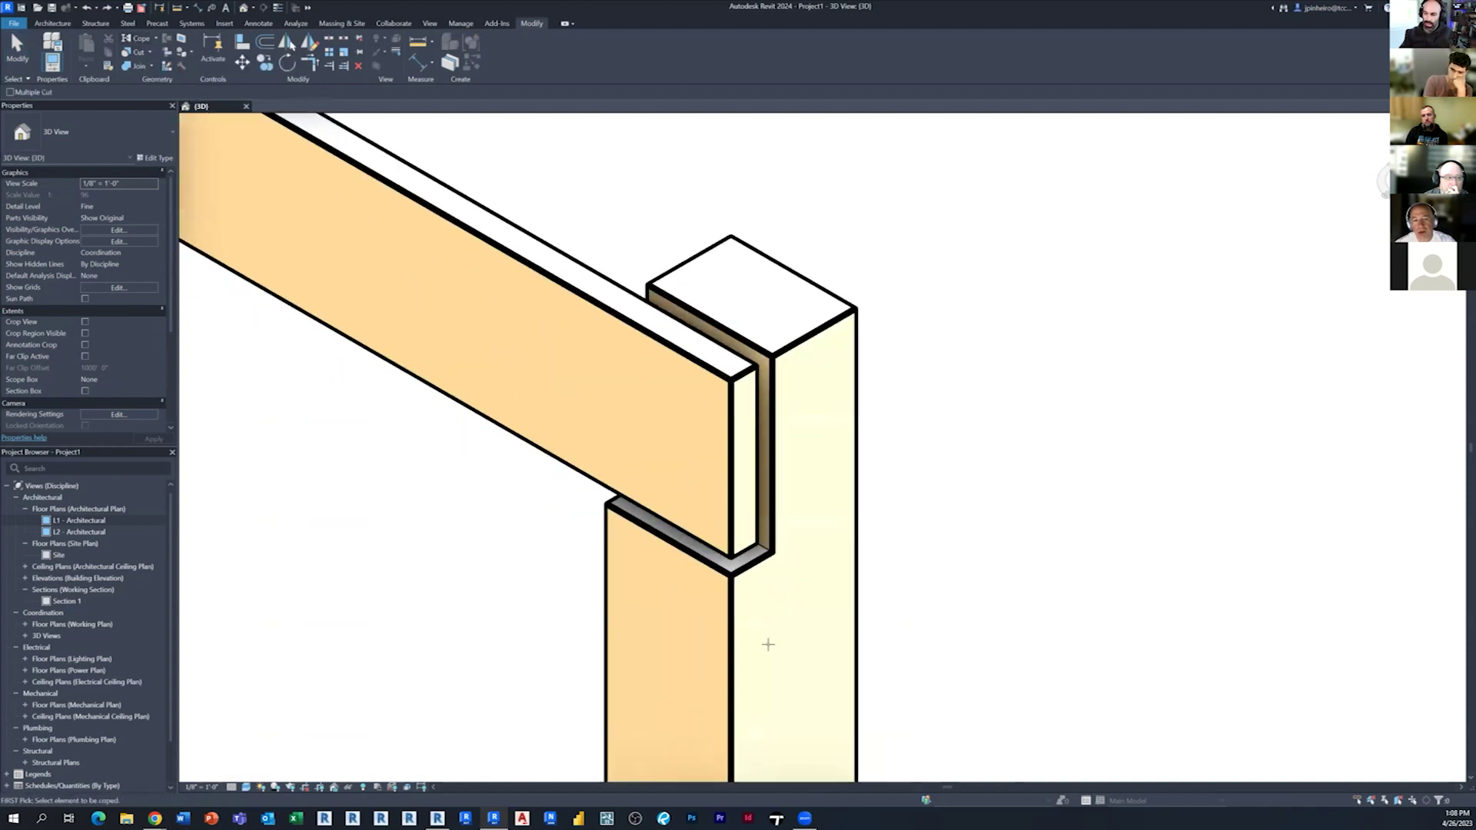
{"action": "scroll", "coordinate": [765, 615], "scroll_direction": "up", "scroll_amount": 2}
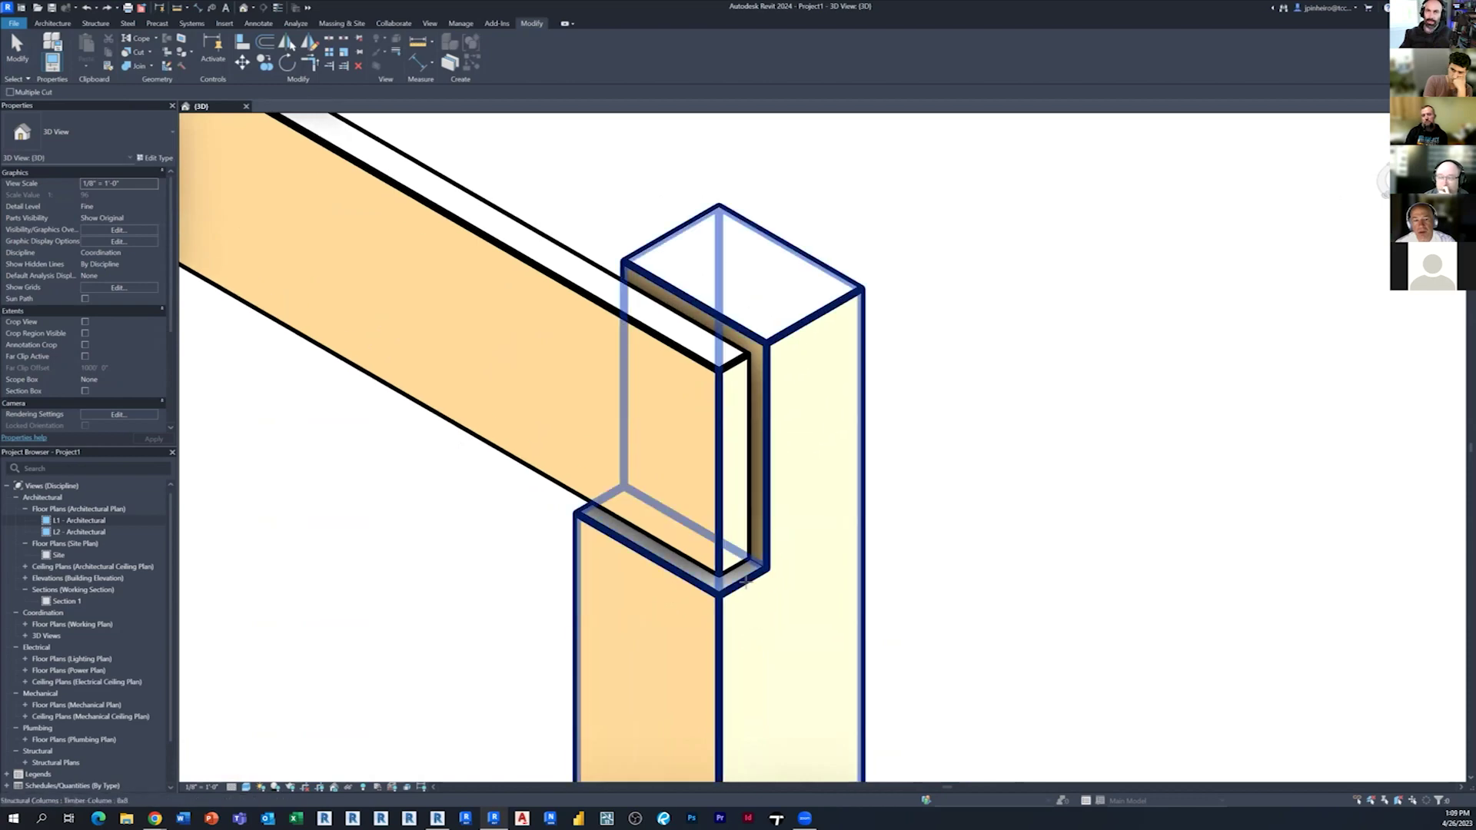
{"action": "key", "text": "Escape"}
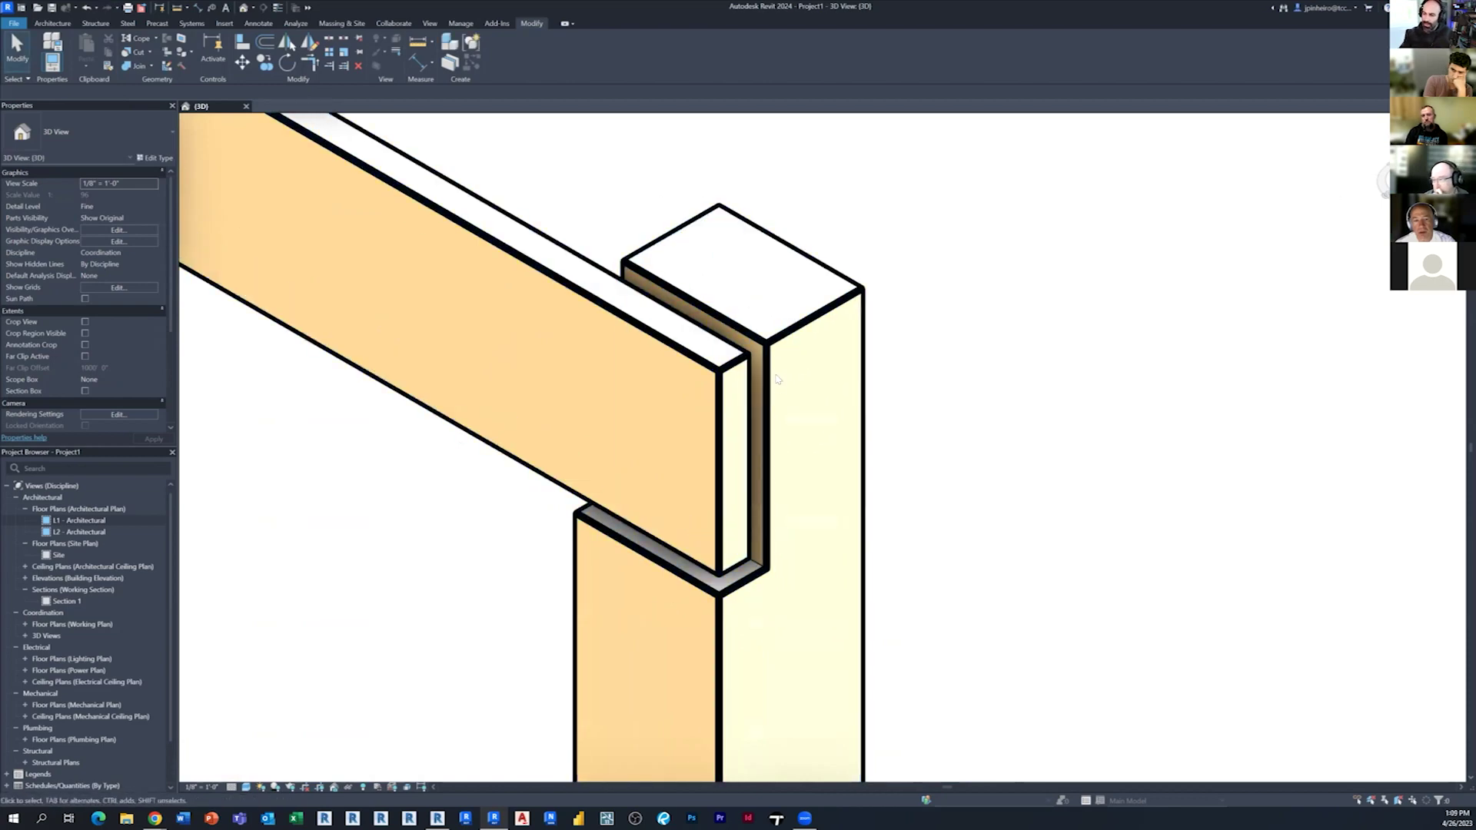
Set the coped post's Coping Distance to 0' 0".
{"action": "left_click", "coordinate": [768, 447]}
{"action": "scroll", "coordinate": [768, 447], "scroll_direction": "up", "scroll_amount": 2}
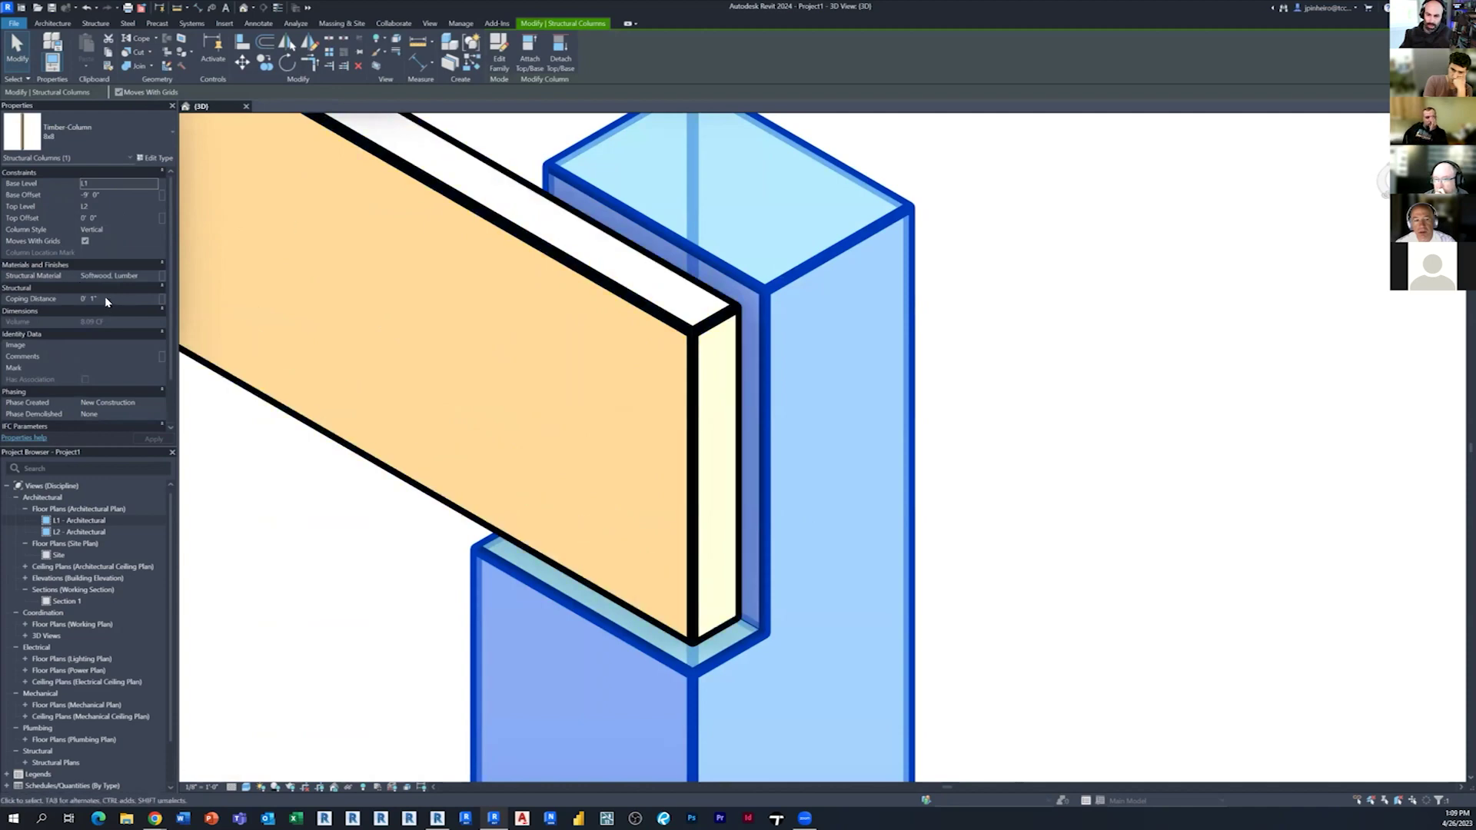
{"action": "left_click", "coordinate": [103, 298]}
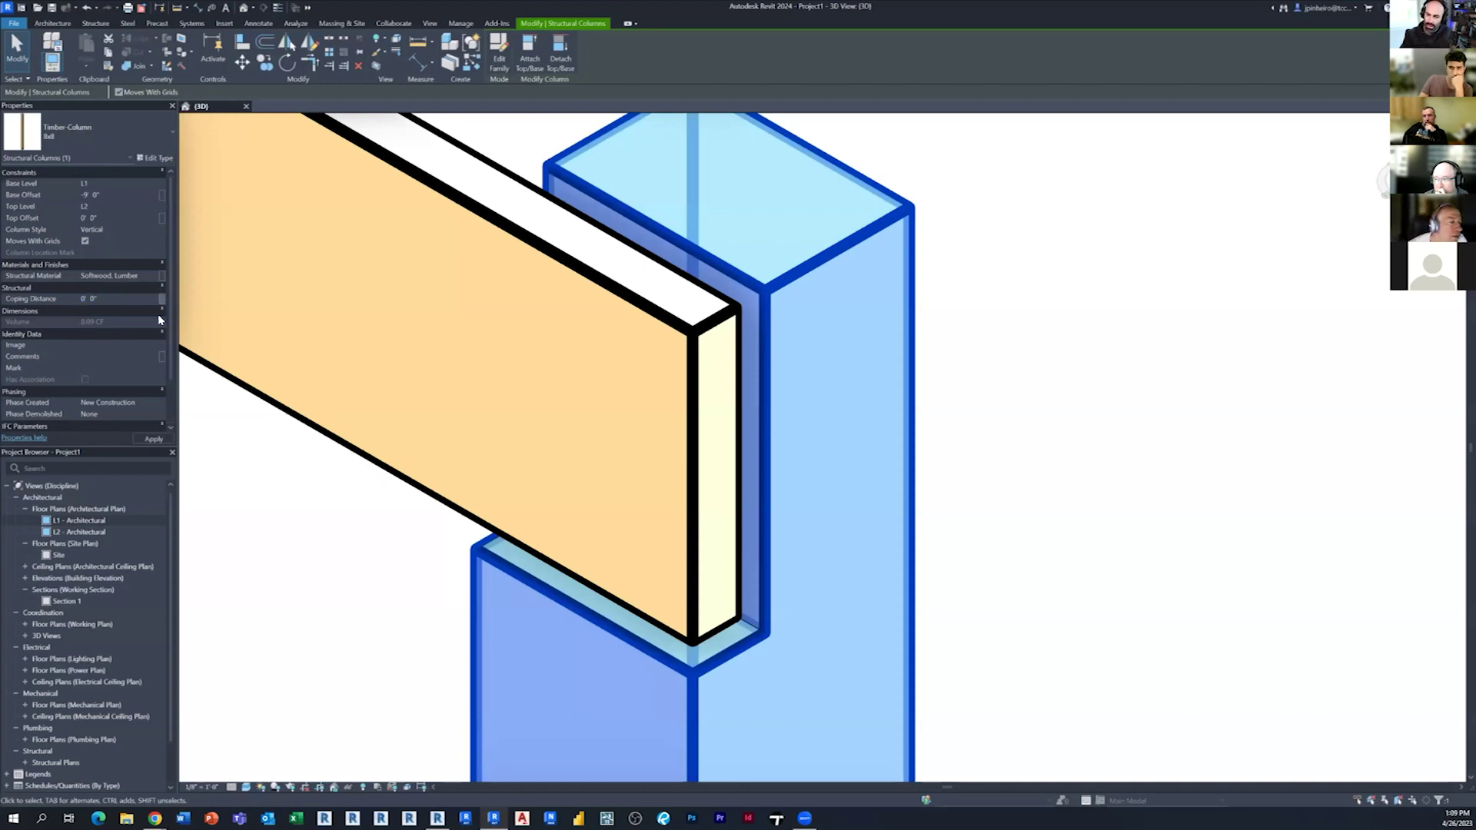
{"action": "left_click", "coordinate": [166, 433]}
{"action": "scroll", "coordinate": [430, 517], "scroll_direction": "down", "scroll_amount": 2}
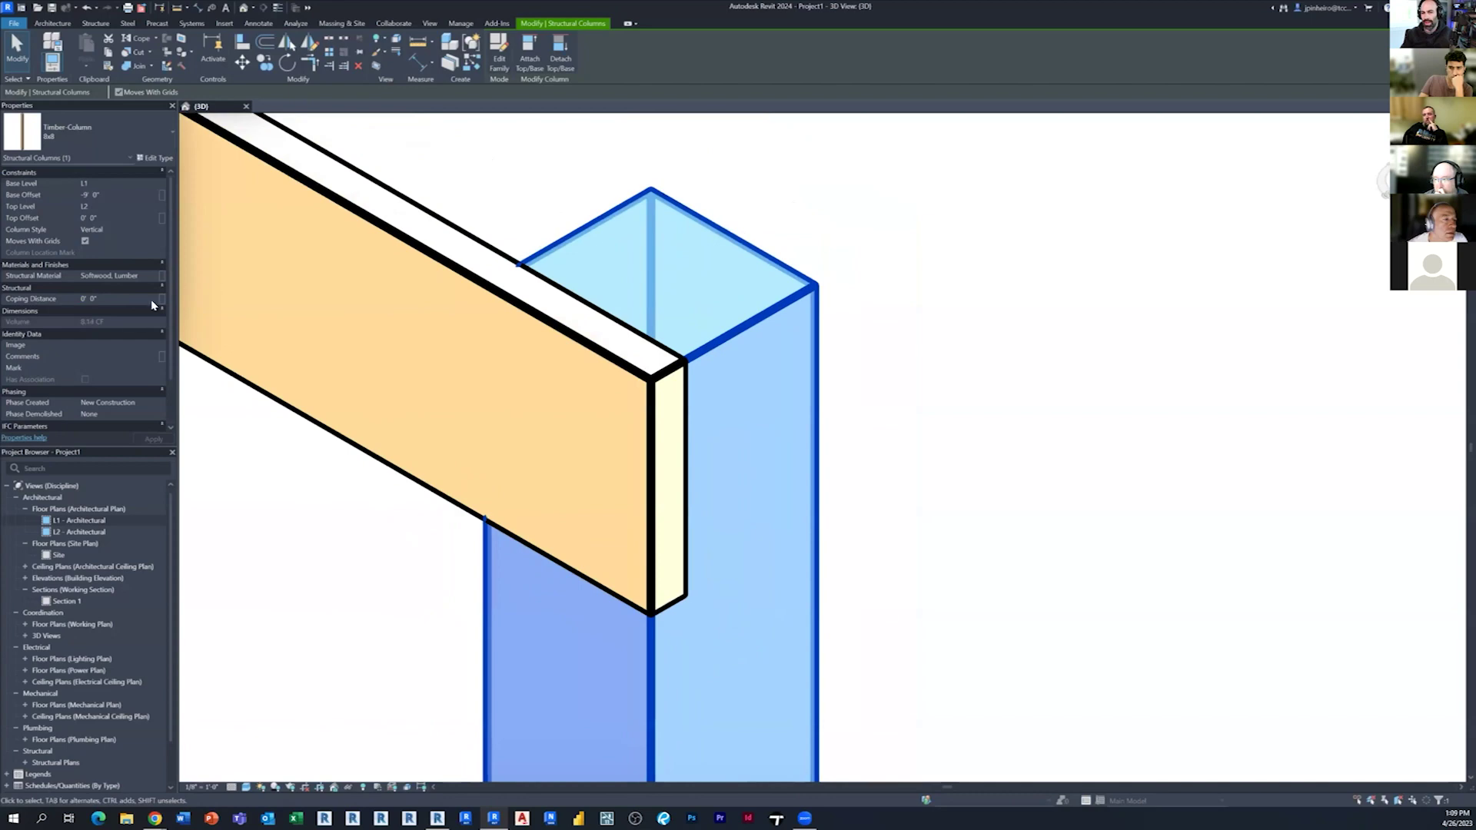
{"action": "scroll", "coordinate": [648, 395], "scroll_direction": "down", "scroll_amount": 2}
Temporarily isolate the coped post to inspect its notch, and restore the hidden elements.
{"action": "left_click", "coordinate": [648, 395]}
{"action": "scroll", "coordinate": [774, 428], "scroll_direction": "down", "scroll_amount": 3}
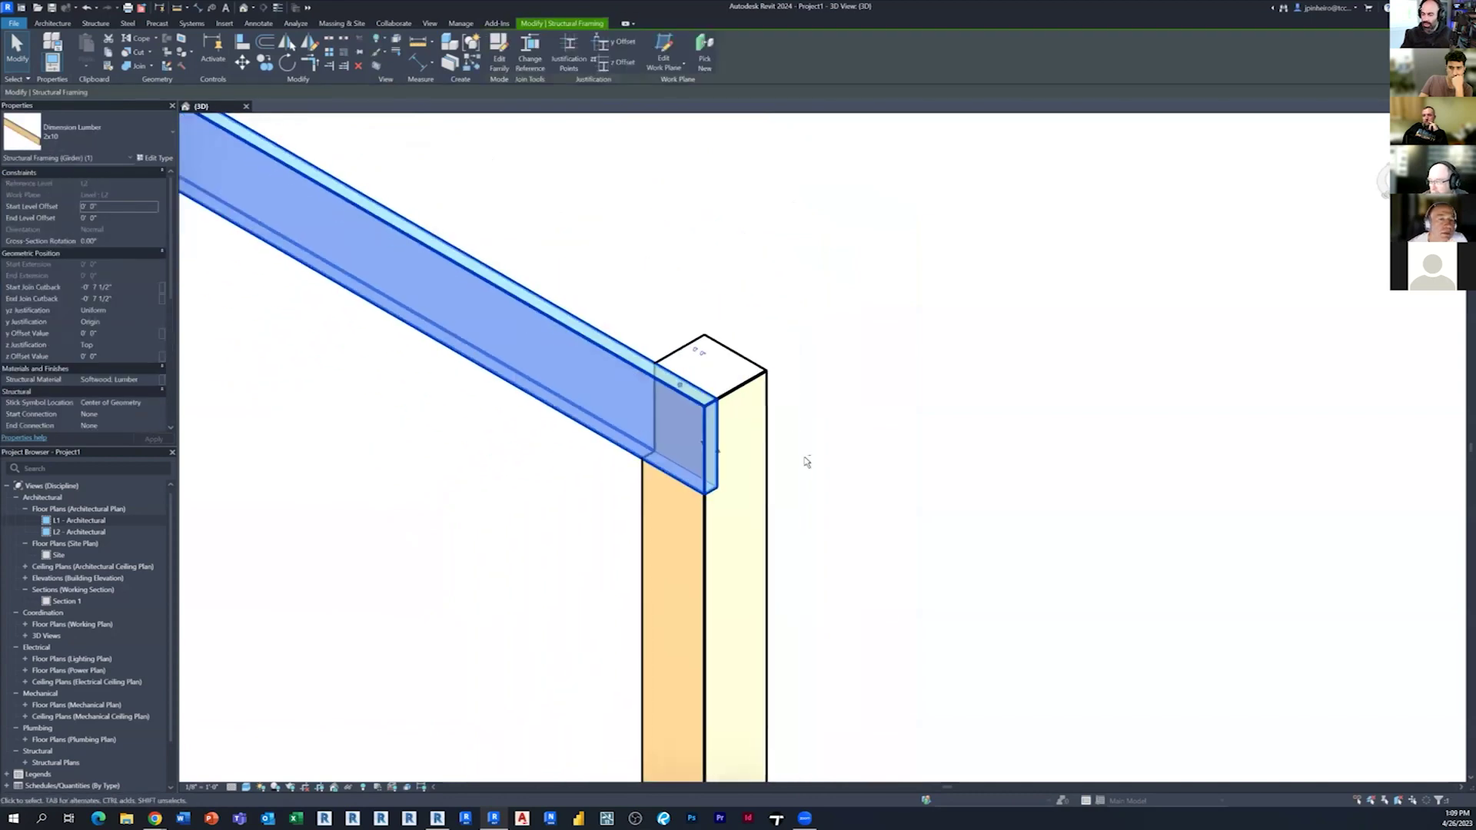
{"action": "middle_click_drag", "start_coordinate": [805, 460], "coordinate": [674, 484], "text": "shift"}
{"action": "left_click", "coordinate": [622, 496]}
{"action": "left_click", "coordinate": [592, 466]}
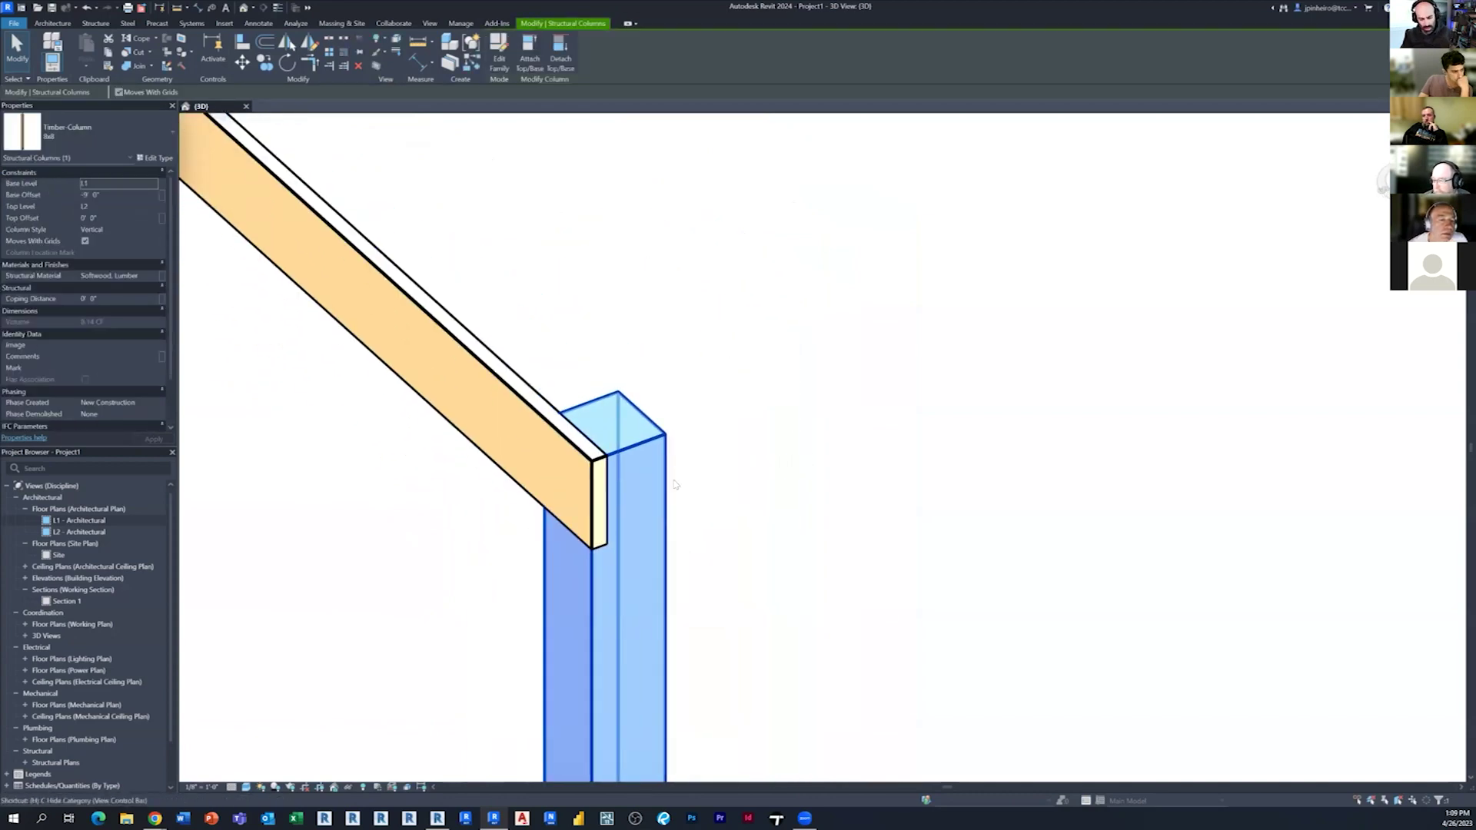
{"action": "key", "text": "h"}
{"action": "key", "text": "i"}
{"action": "scroll", "coordinate": [687, 526], "scroll_direction": "up", "scroll_amount": 3}
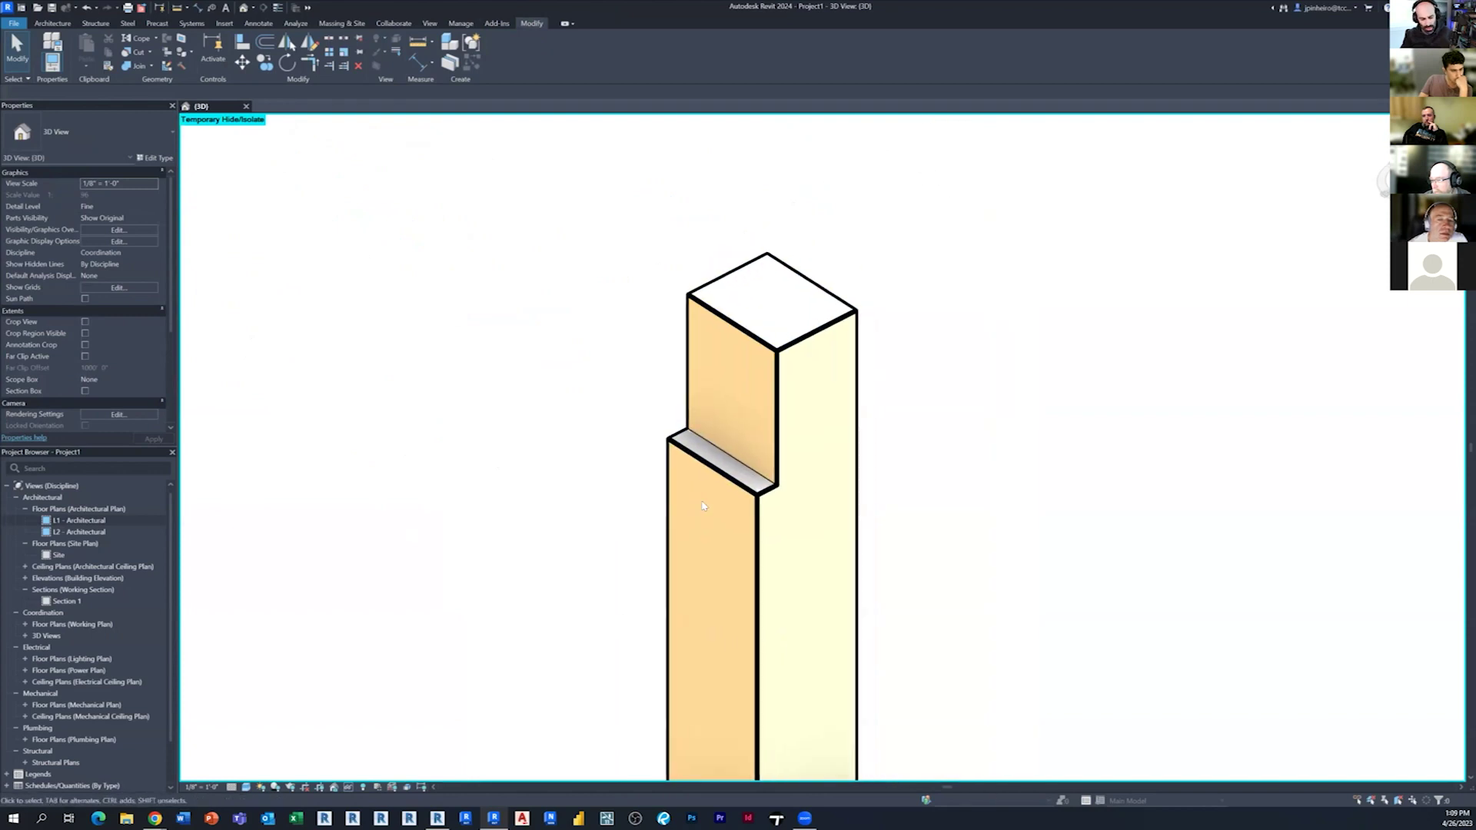
{"action": "key", "text": "h"}
{"action": "key", "text": "r"}
{"action": "scroll", "coordinate": [713, 503], "scroll_direction": "down", "scroll_amount": 2}
Copy the 2x10 beam 1 1/2" sideways into the posts so two beams sit face to face.
{"action": "left_click", "coordinate": [734, 482]}
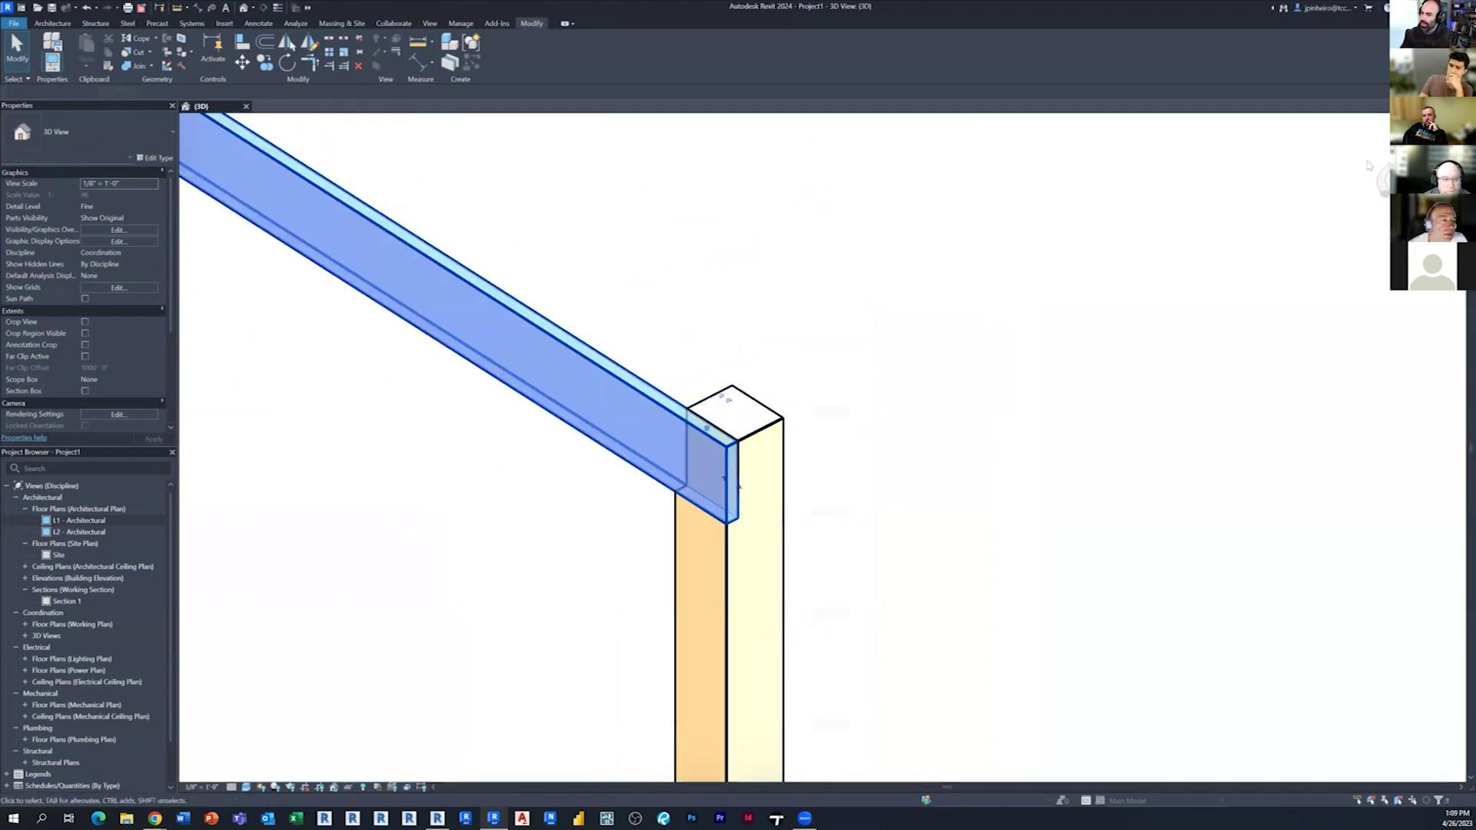
{"action": "left_click", "coordinate": [1414, 162]}
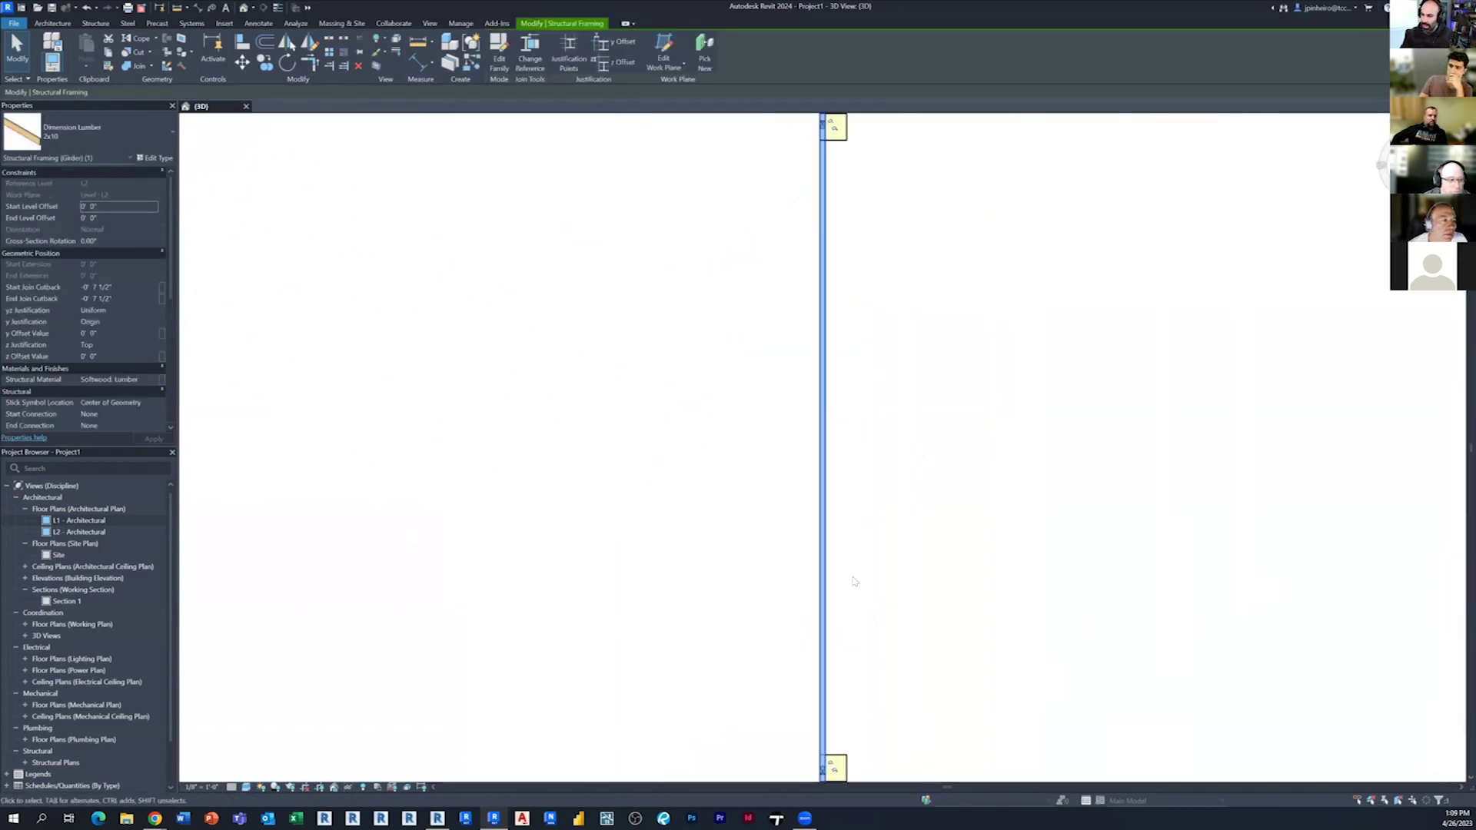
{"action": "middle_click_drag", "start_coordinate": [840, 772], "coordinate": [816, 552]}
{"action": "key", "text": "o"}
{"action": "scroll", "coordinate": [809, 500], "scroll_direction": "up", "scroll_amount": 6}
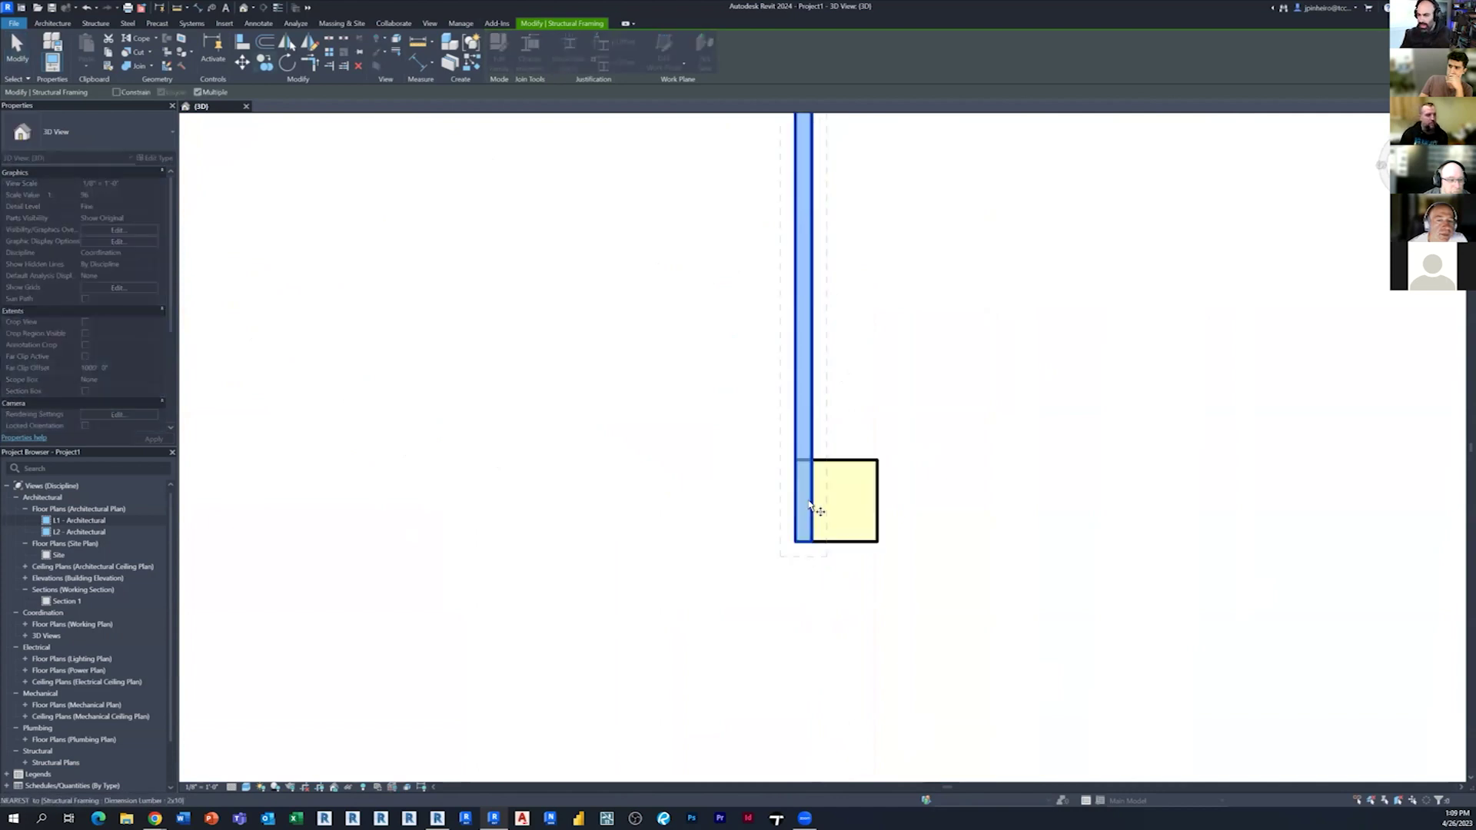
{"action": "left_click", "coordinate": [762, 561]}
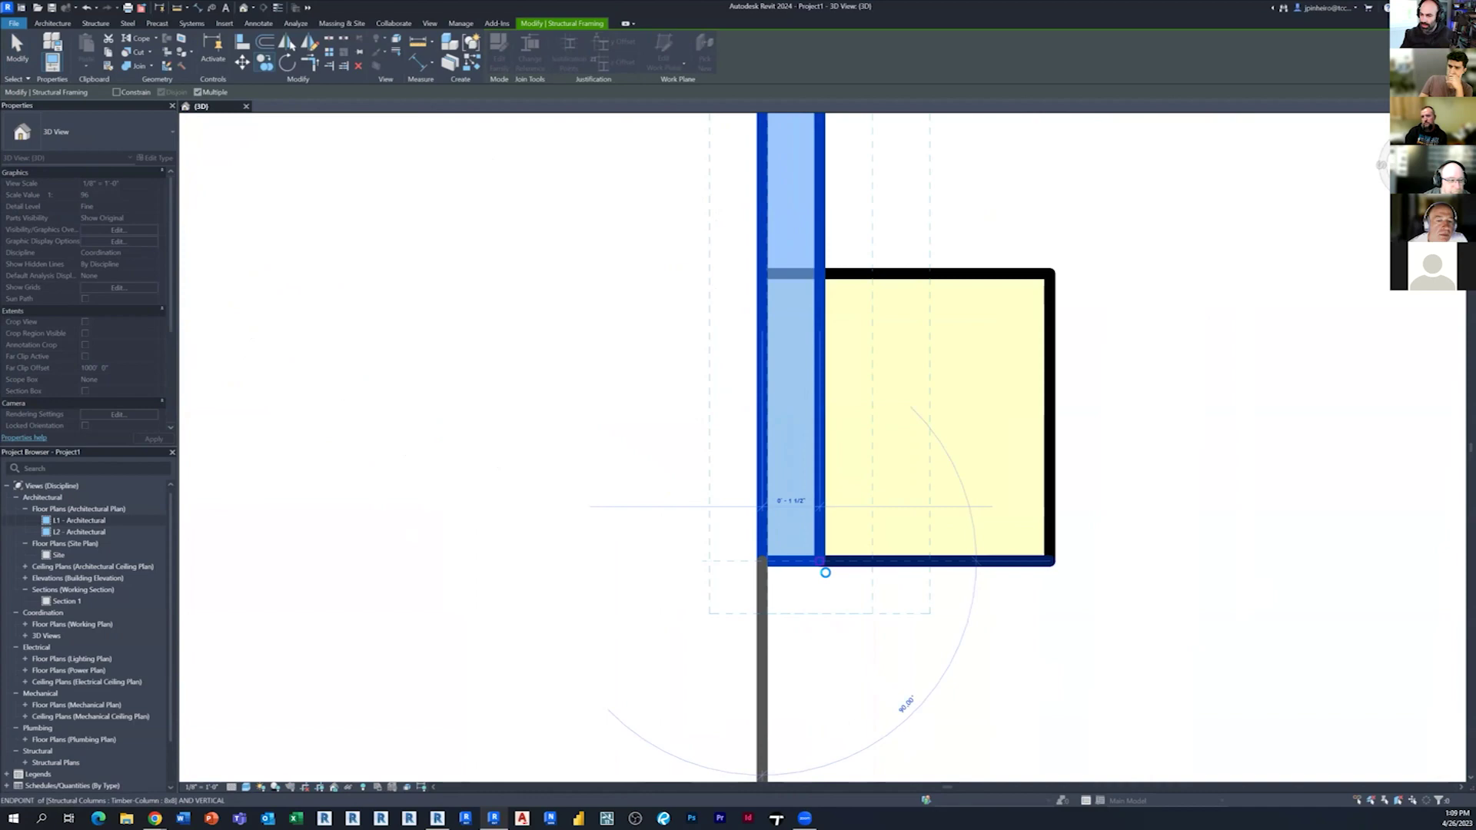
{"action": "left_click", "coordinate": [876, 565]}
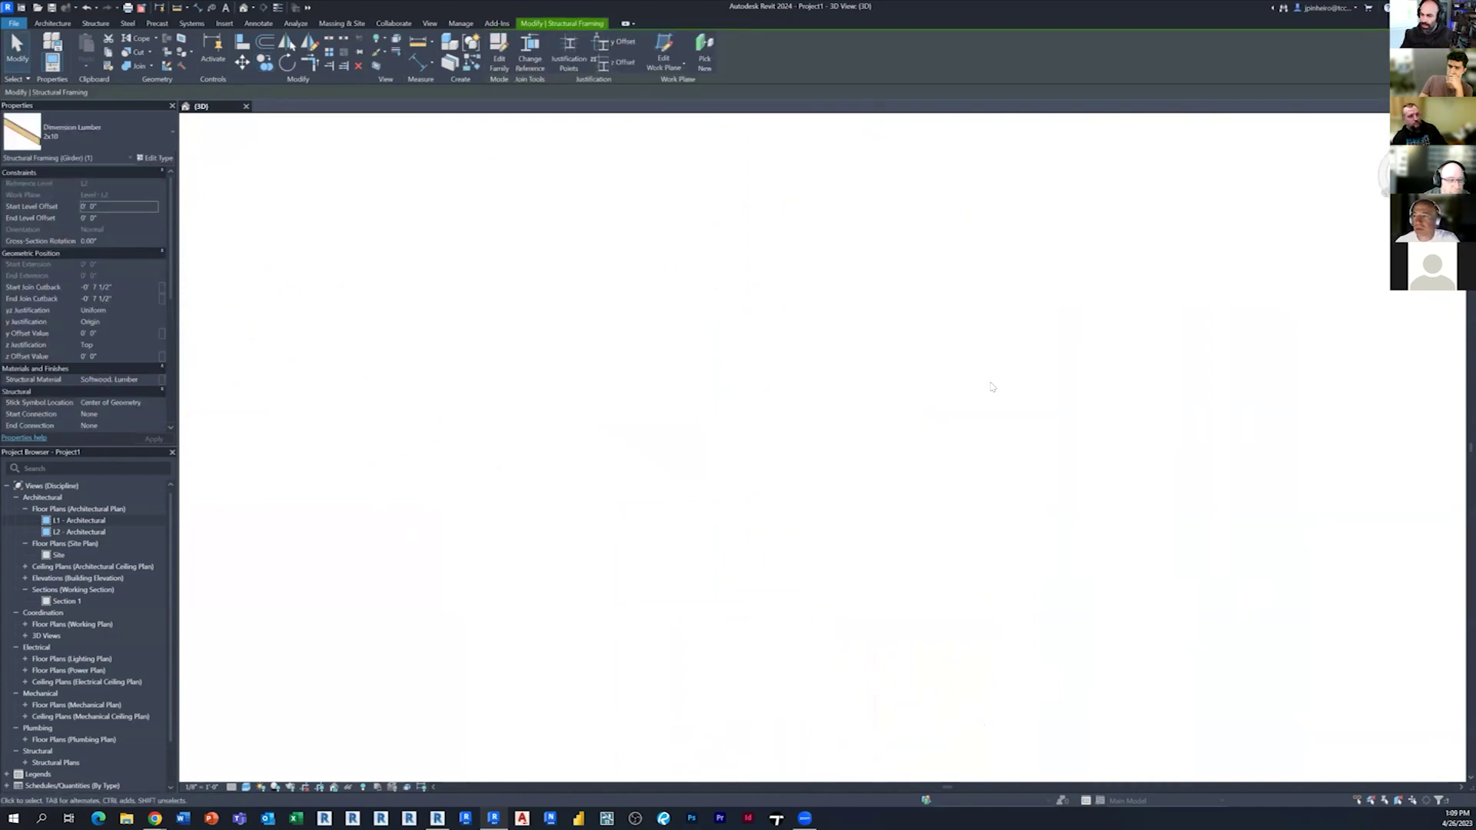
{"action": "middle_click_drag", "start_coordinate": [991, 387], "coordinate": [702, 541]}
{"action": "scroll", "coordinate": [702, 541], "scroll_direction": "down", "scroll_amount": 3}
{"action": "middle_click_drag", "start_coordinate": [797, 574], "coordinate": [982, 389], "text": "shift"}
{"action": "key", "text": "Escape"}
{"action": "scroll", "coordinate": [934, 426], "scroll_direction": "up", "scroll_amount": 3}
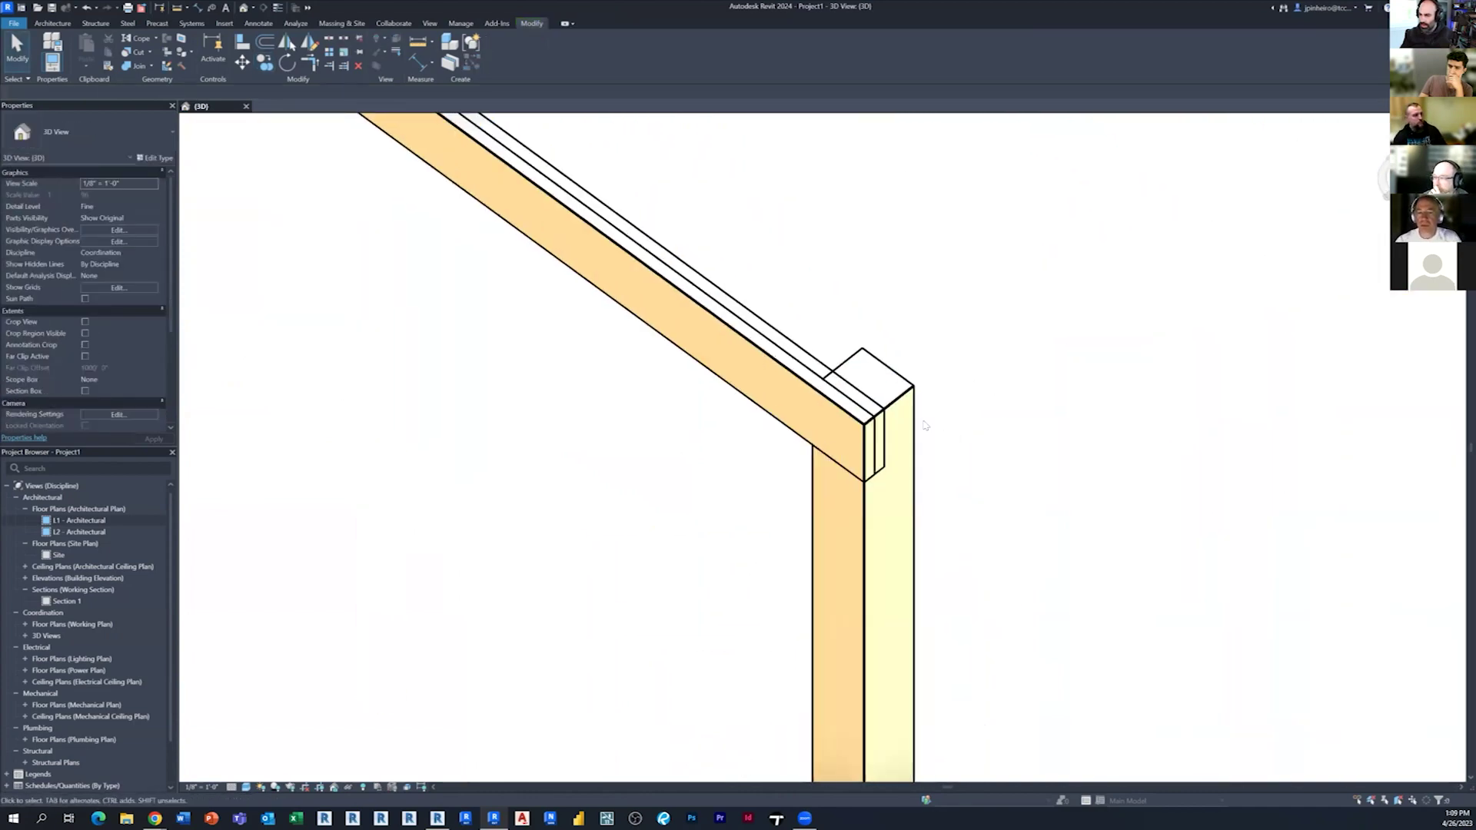
Cope the nearer 8x8 timber post around the end of the second 2x10 beam.
{"action": "scroll", "coordinate": [925, 425], "scroll_direction": "up", "scroll_amount": 3}
{"action": "left_click", "coordinate": [877, 400]}
{"action": "scroll", "coordinate": [877, 400], "scroll_direction": "up", "scroll_amount": 2}
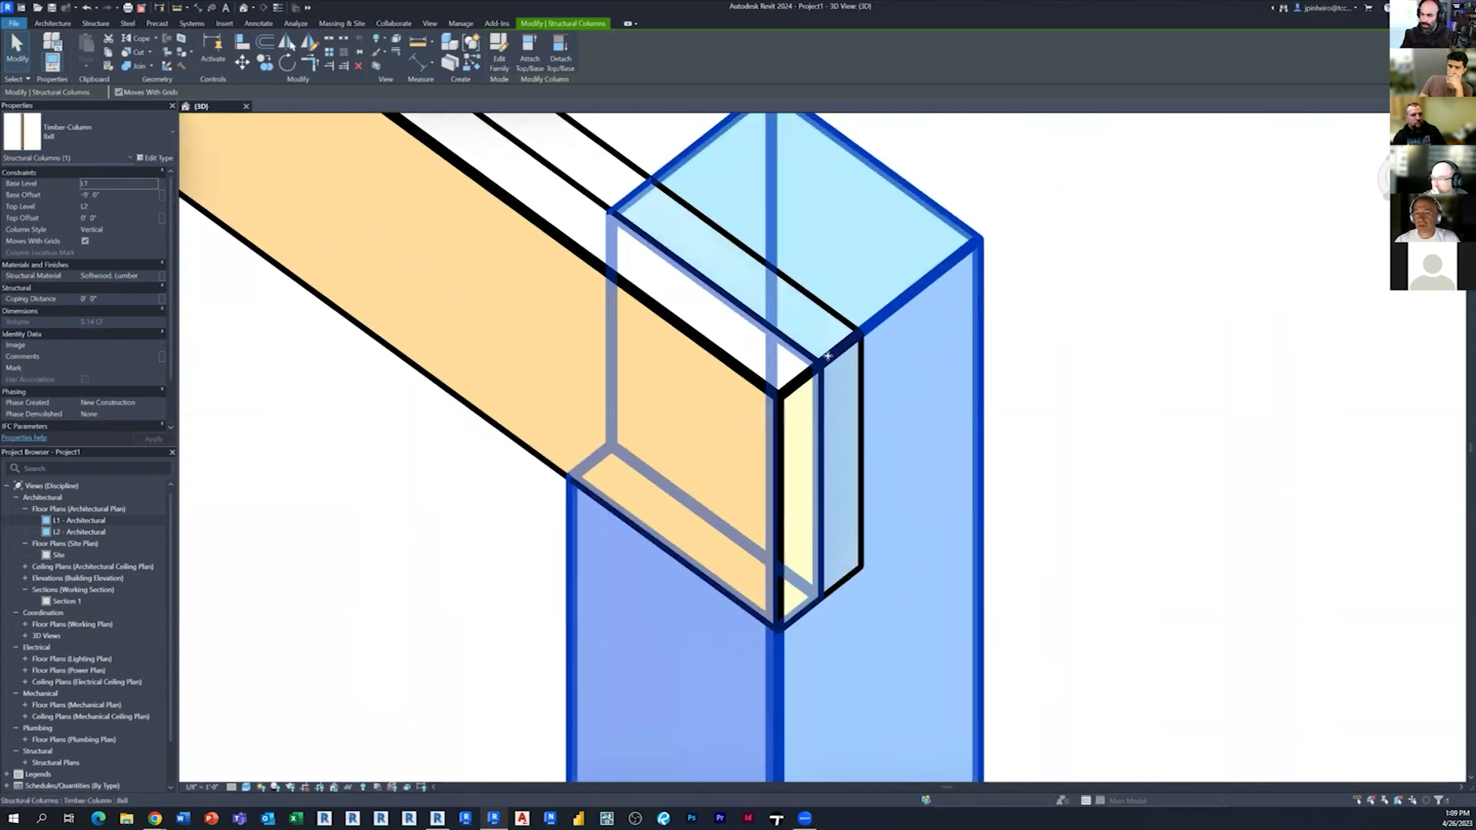
{"action": "scroll", "coordinate": [827, 355], "scroll_direction": "down", "scroll_amount": 2}
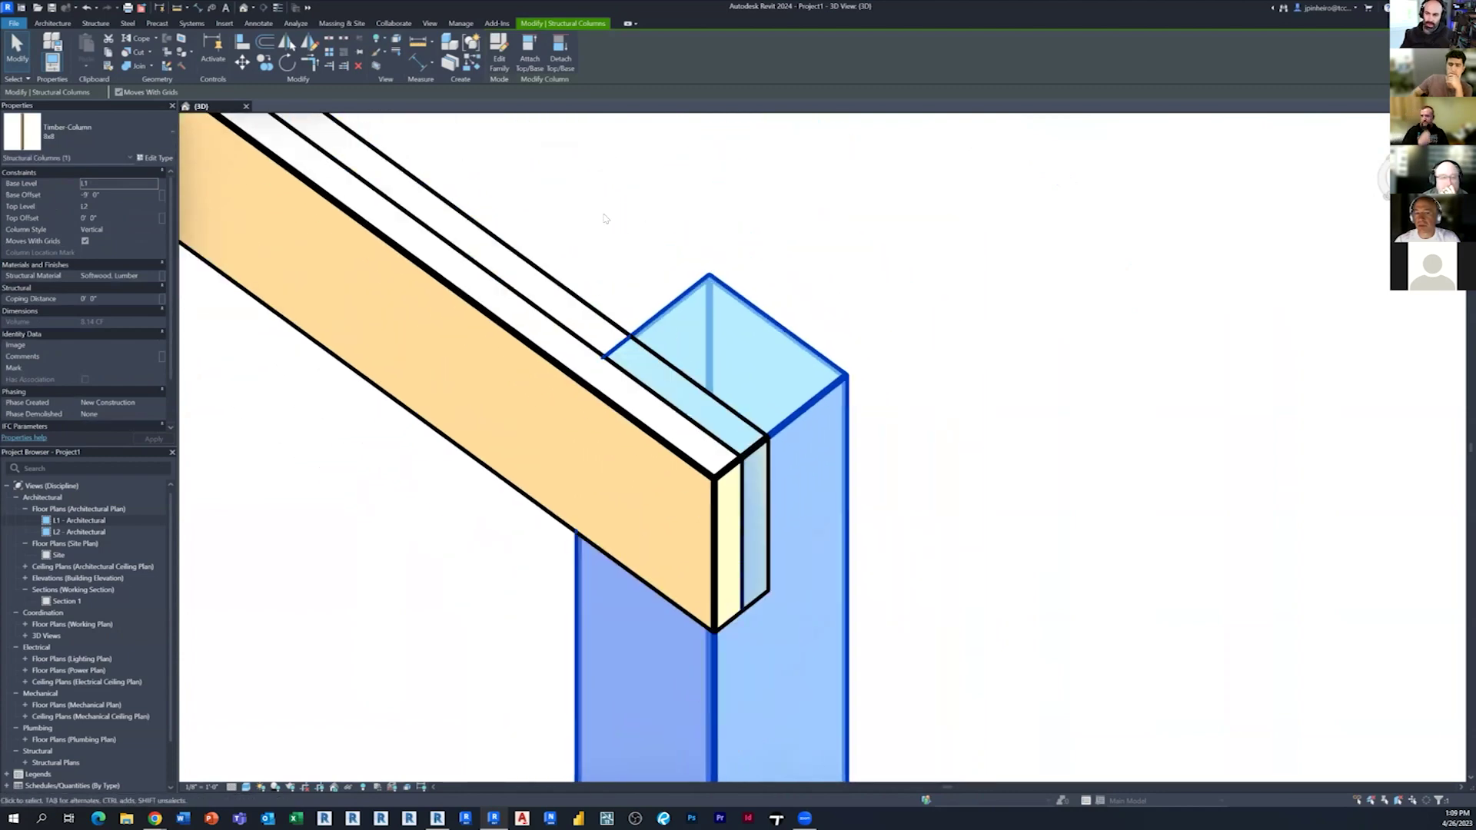
{"action": "left_click", "coordinate": [596, 213]}
{"action": "left_click", "coordinate": [134, 42]}
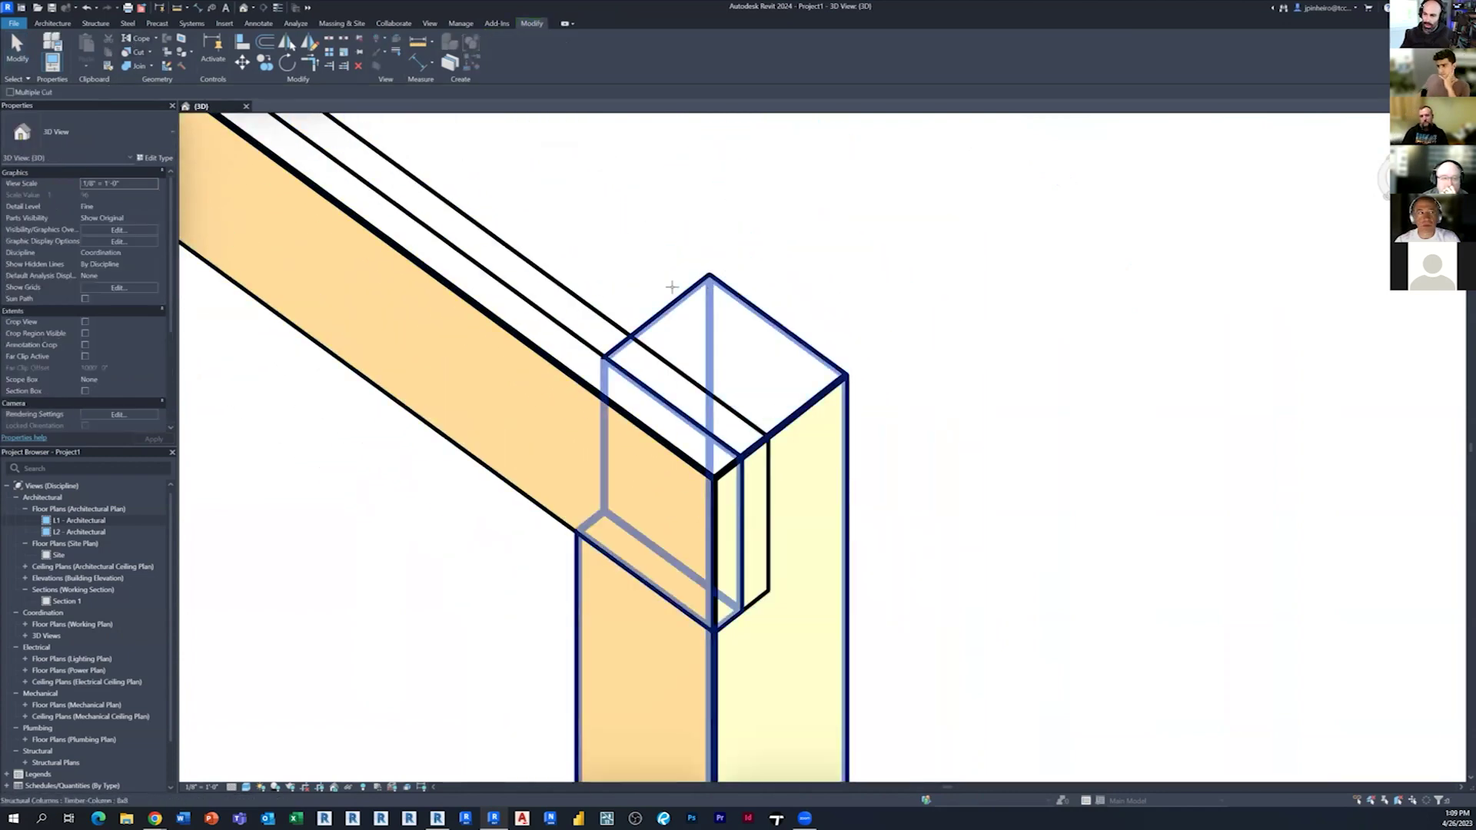
{"action": "left_click", "coordinate": [675, 288]}
{"action": "left_click", "coordinate": [590, 297]}
{"action": "key", "text": "Escape"}
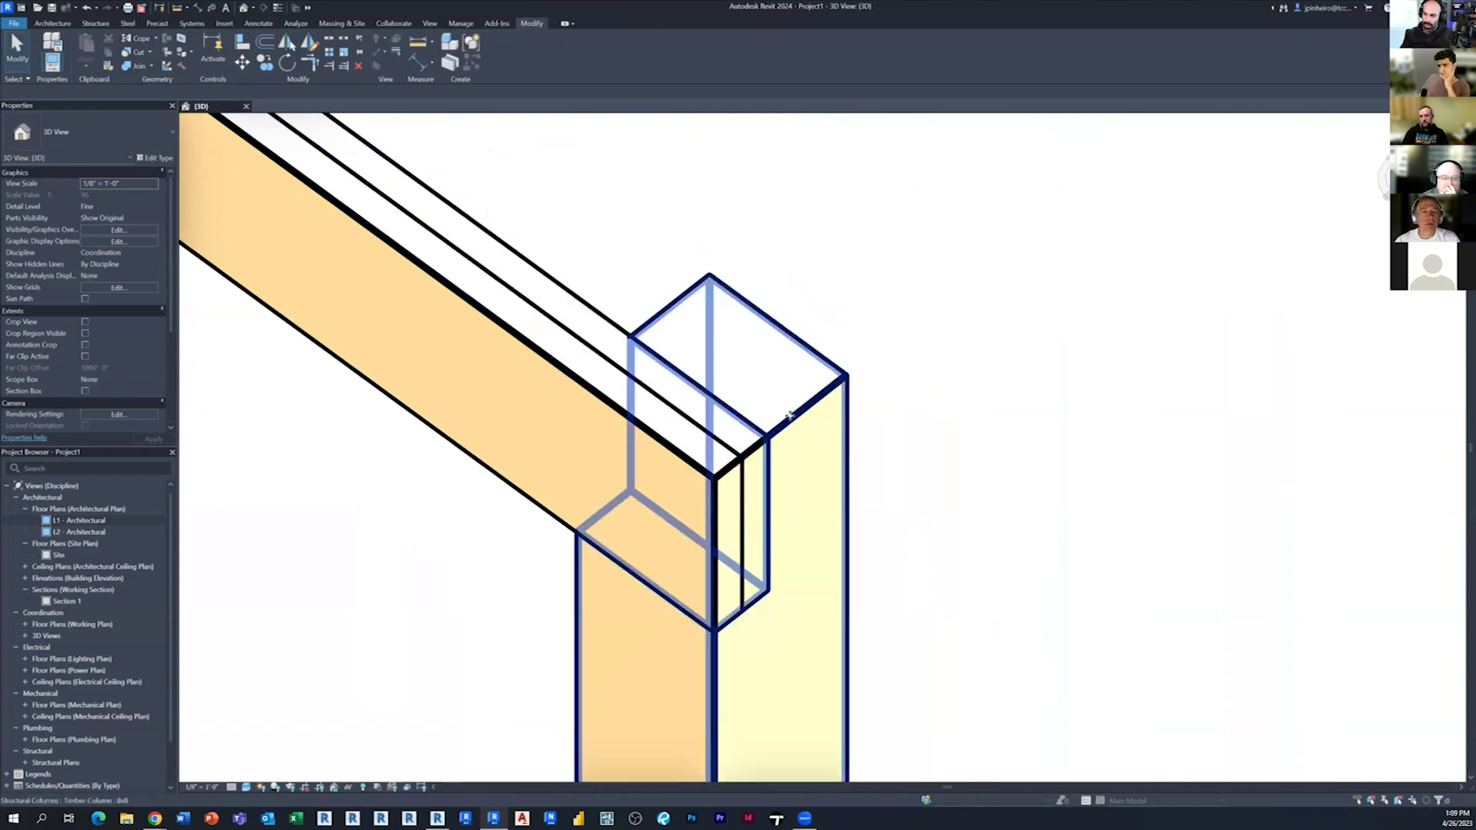
Temporarily isolate the nearer post to inspect its widened notch, and restore the hidden elements.
{"action": "left_click", "coordinate": [791, 422]}
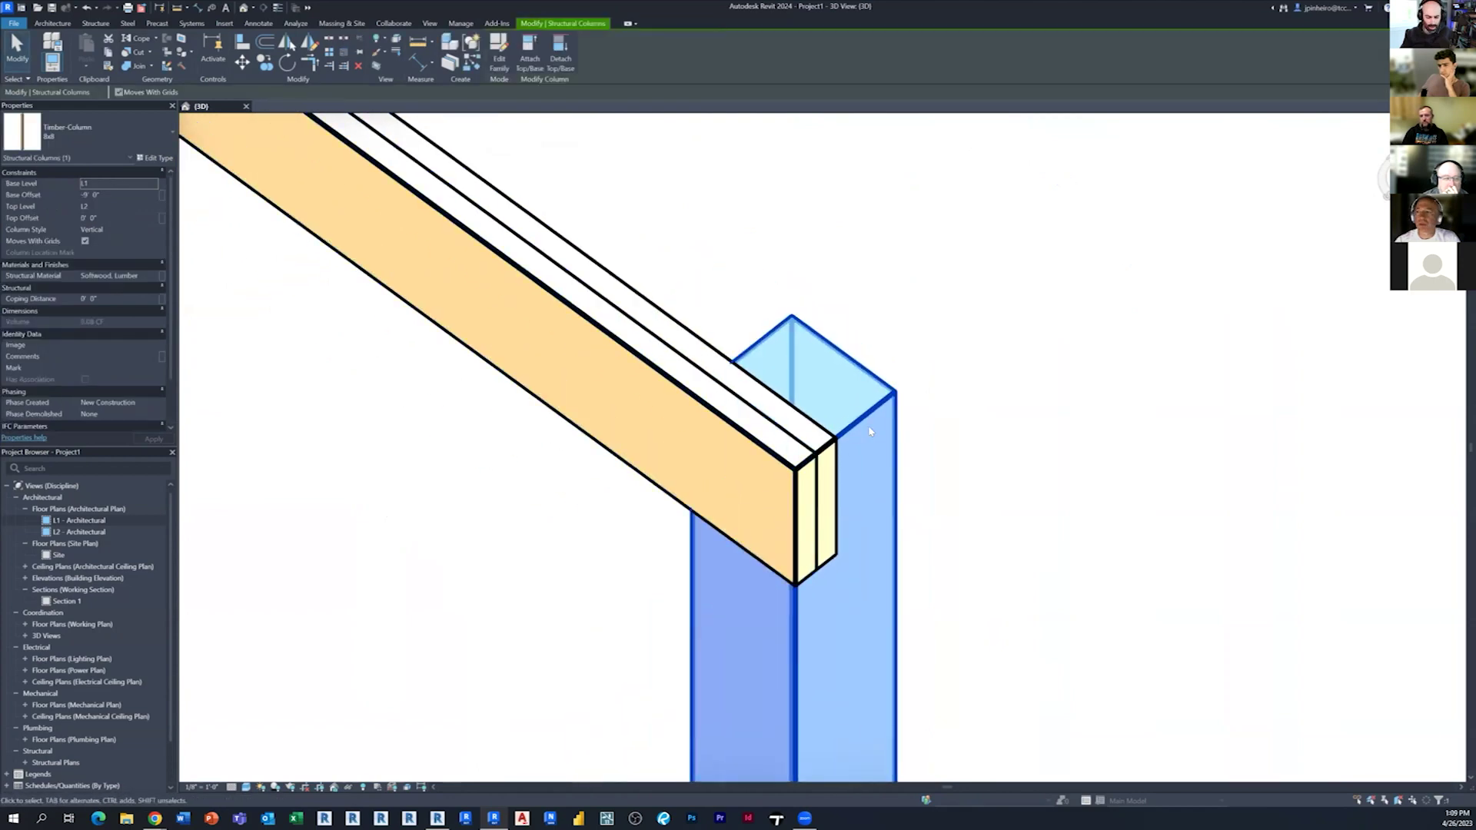
{"action": "key", "text": "h"}
{"action": "key", "text": "i"}
{"action": "left_click", "coordinate": [967, 495]}
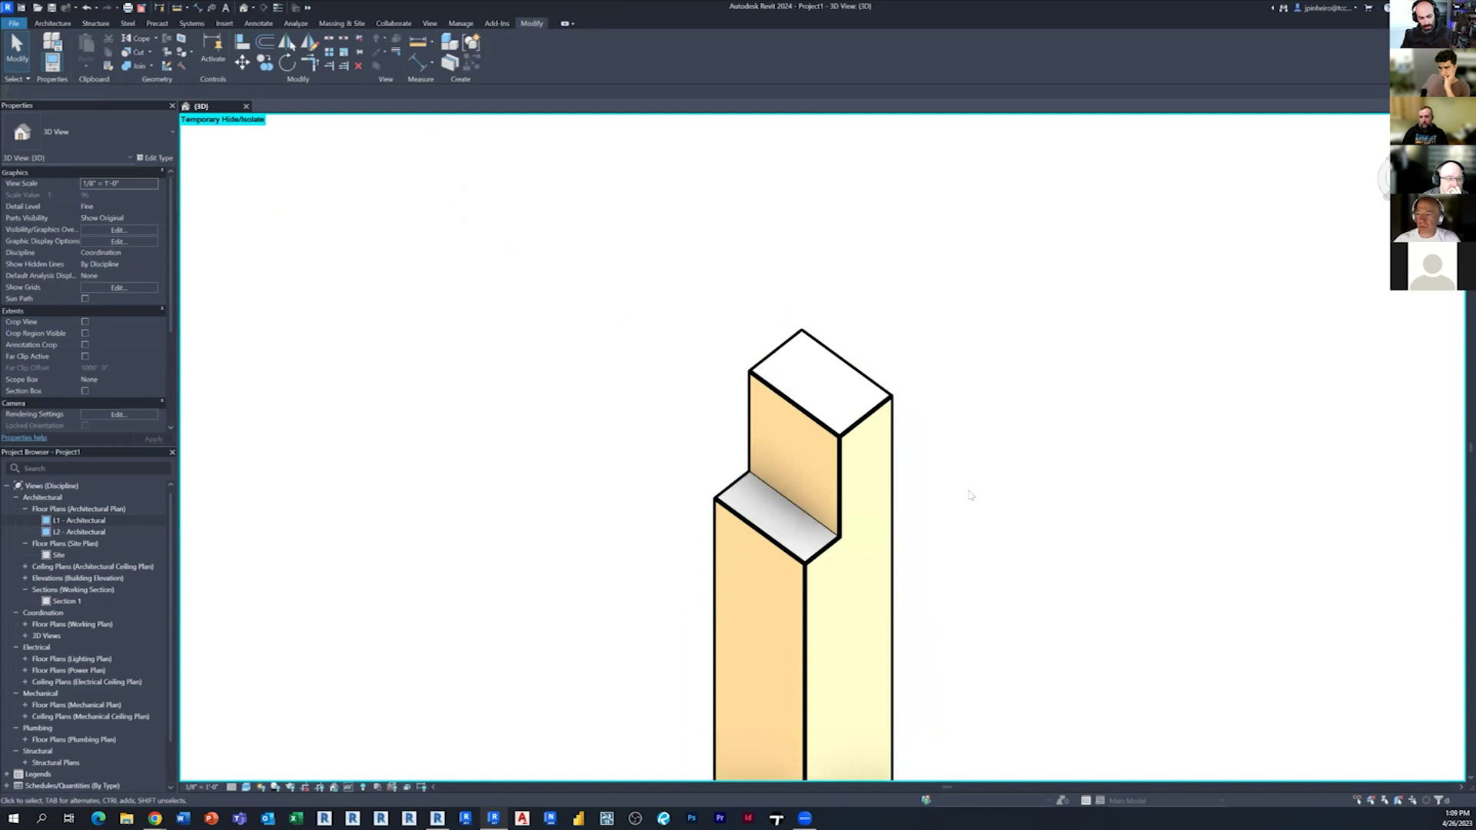
{"action": "key", "text": "h"}
{"action": "key", "text": "r"}
{"action": "scroll", "coordinate": [961, 500], "scroll_direction": "down", "scroll_amount": 5}
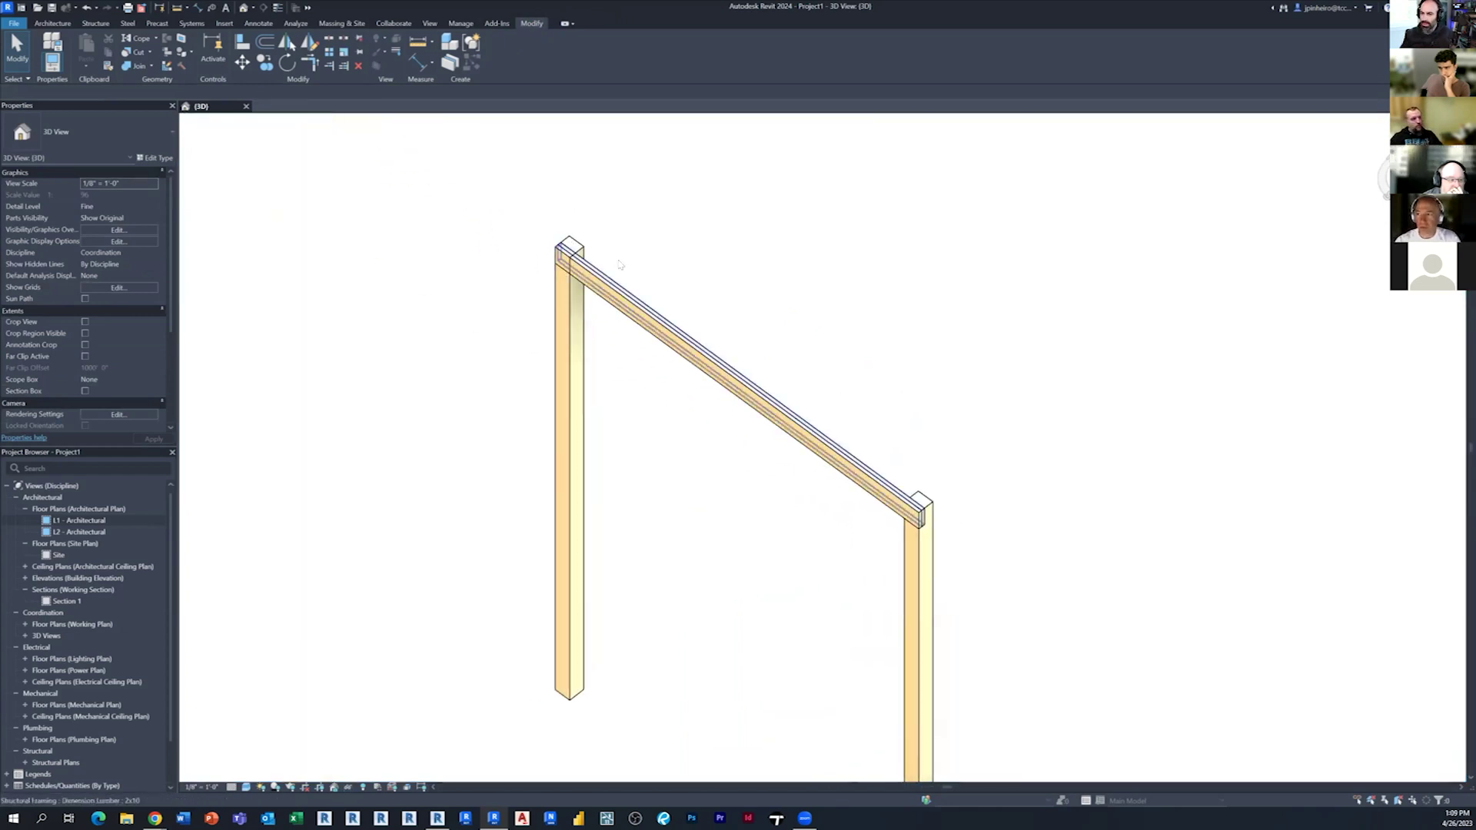
Place a 12 x 18 Concrete-Rectangular-Column as a structural column beside the timber frame.
{"action": "middle_click_drag", "start_coordinate": [840, 396], "coordinate": [663, 348]}
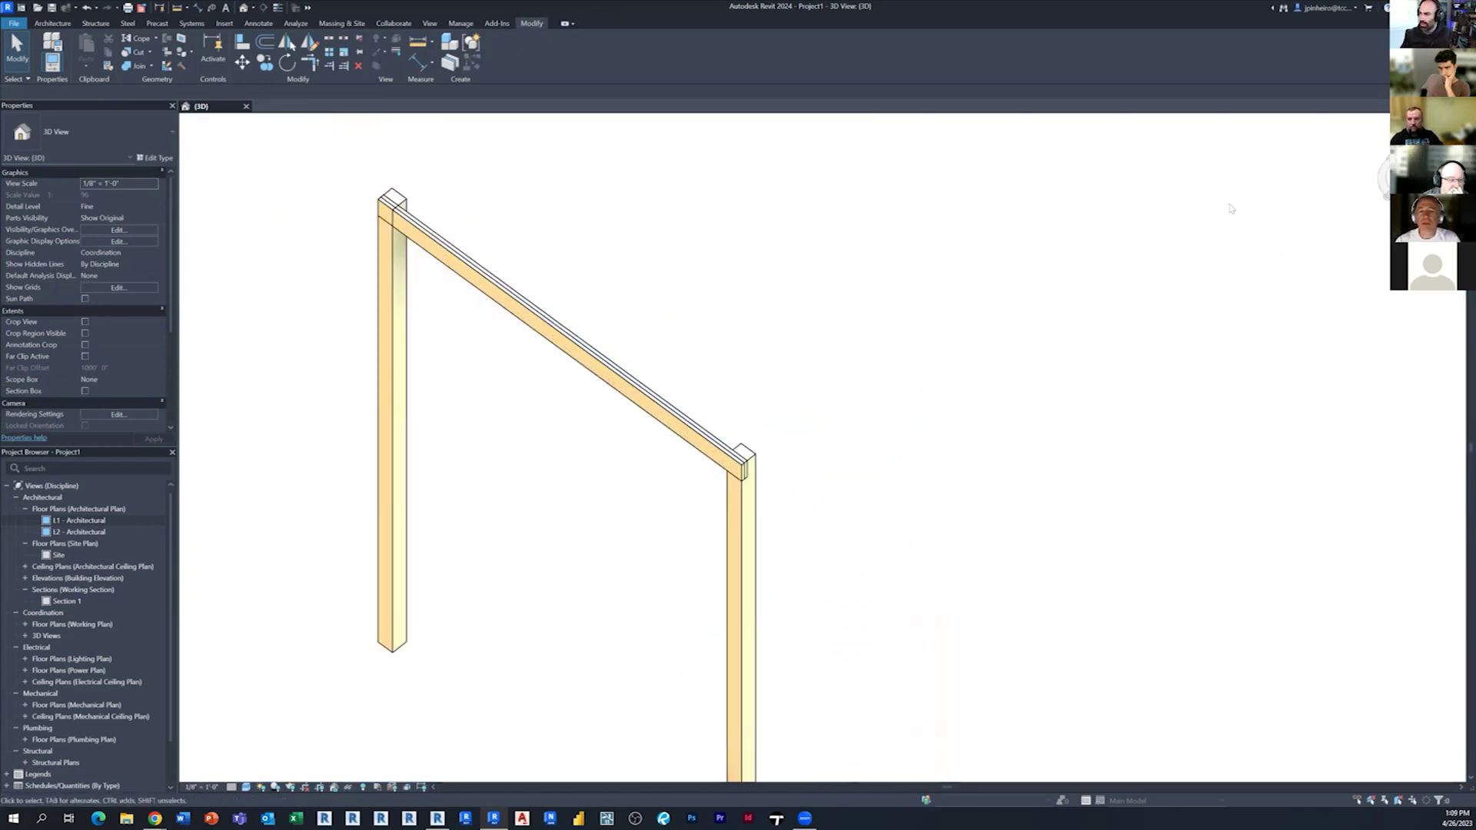
{"action": "left_click", "coordinate": [52, 24]}
{"action": "left_click", "coordinate": [179, 44]}
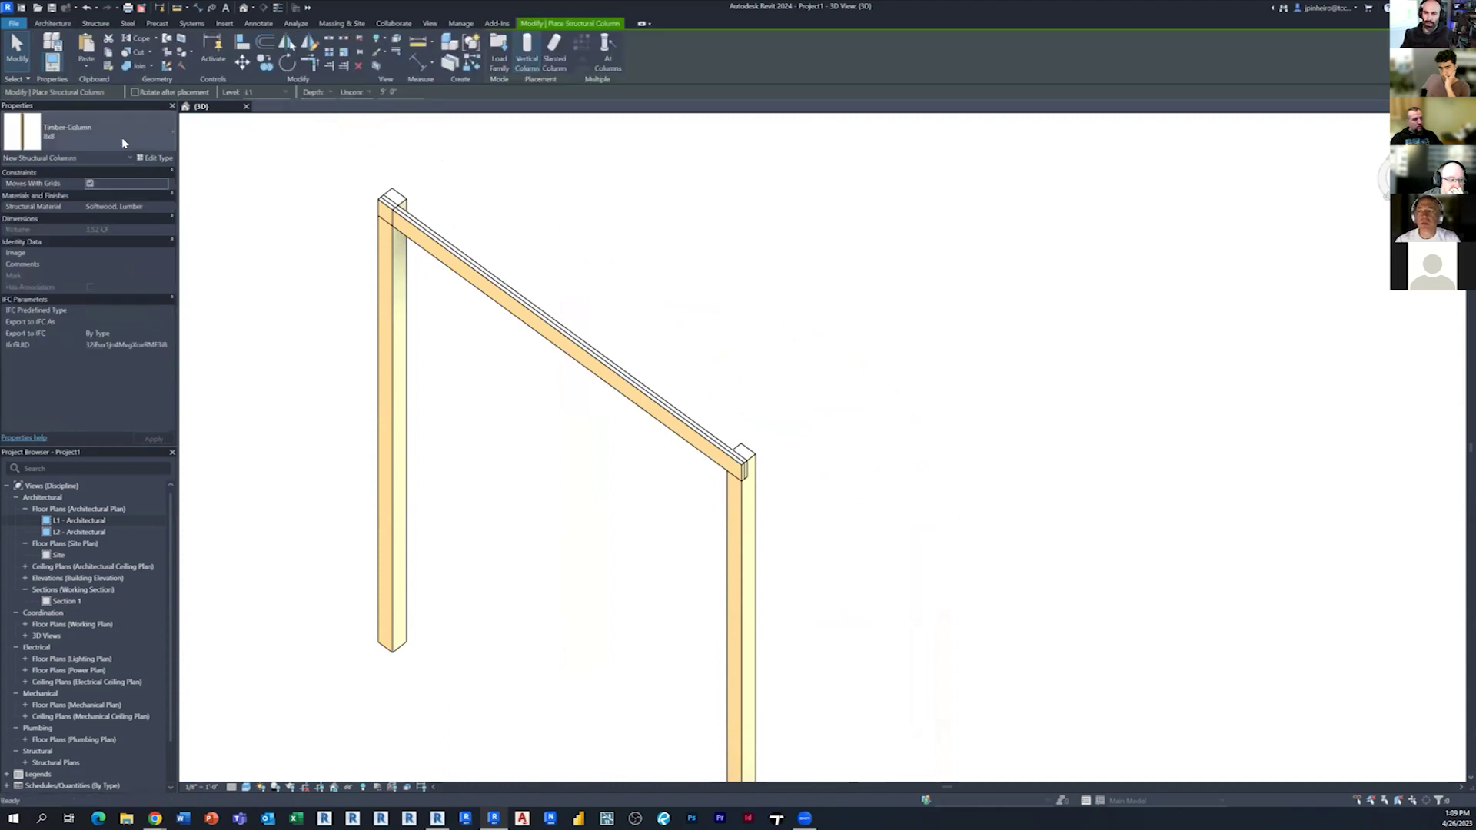
{"action": "left_click", "coordinate": [122, 142]}
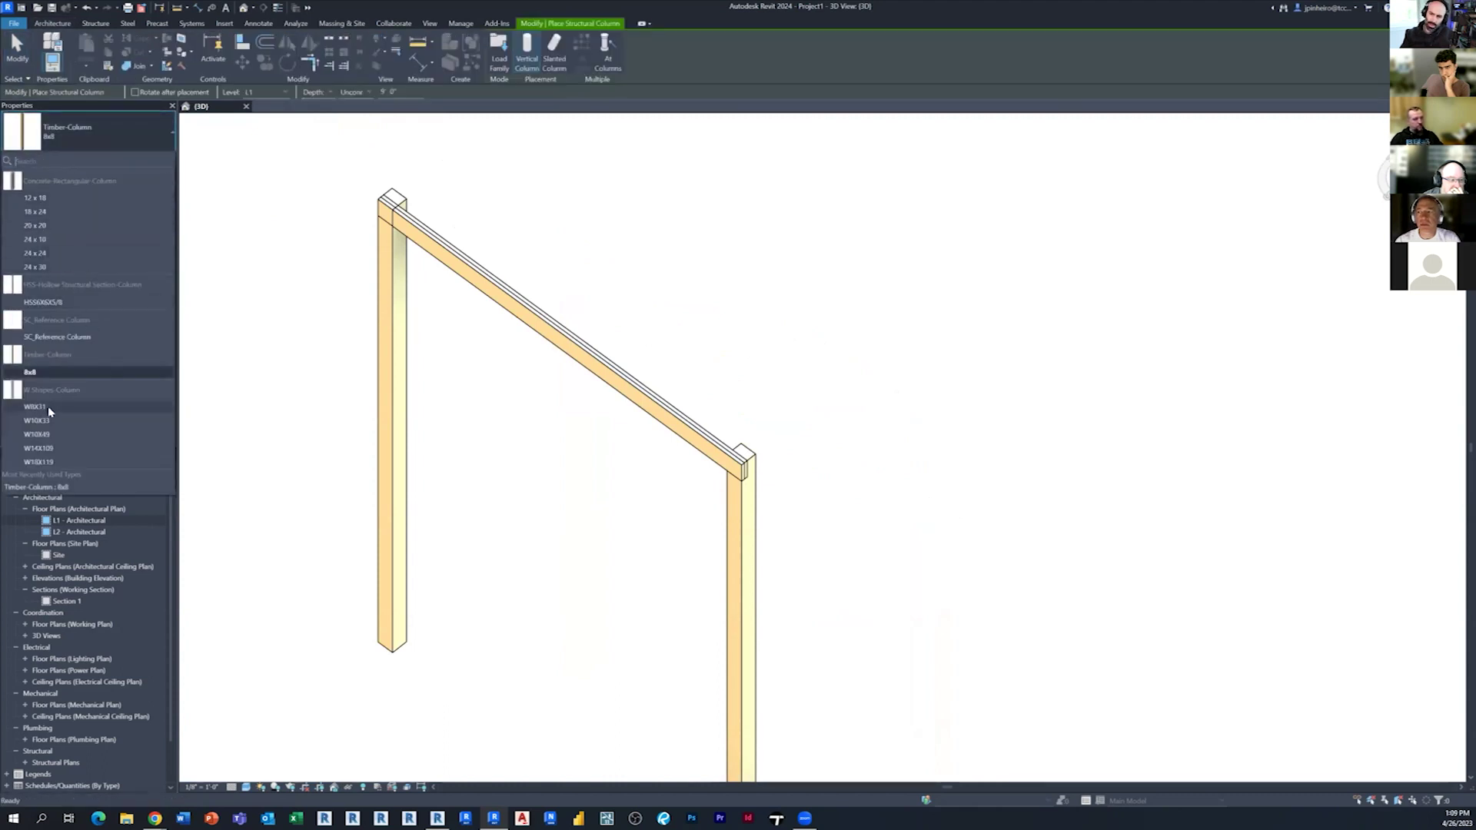
{"action": "left_click", "coordinate": [69, 195]}
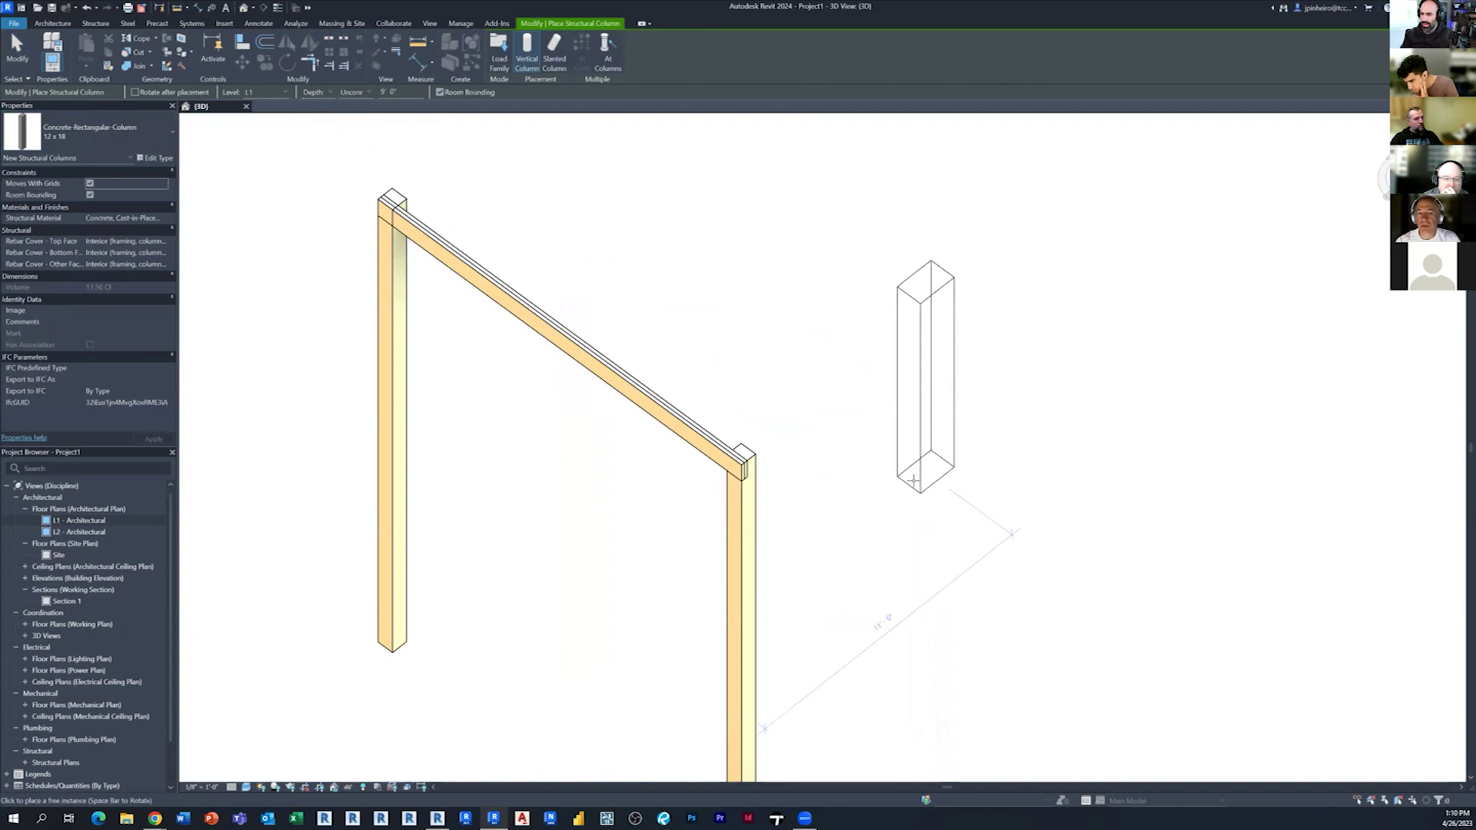
{"action": "left_click", "coordinate": [911, 517]}
{"action": "key", "text": "Escape"}
{"action": "scroll", "coordinate": [571, 326], "scroll_direction": "down", "scroll_amount": 1}
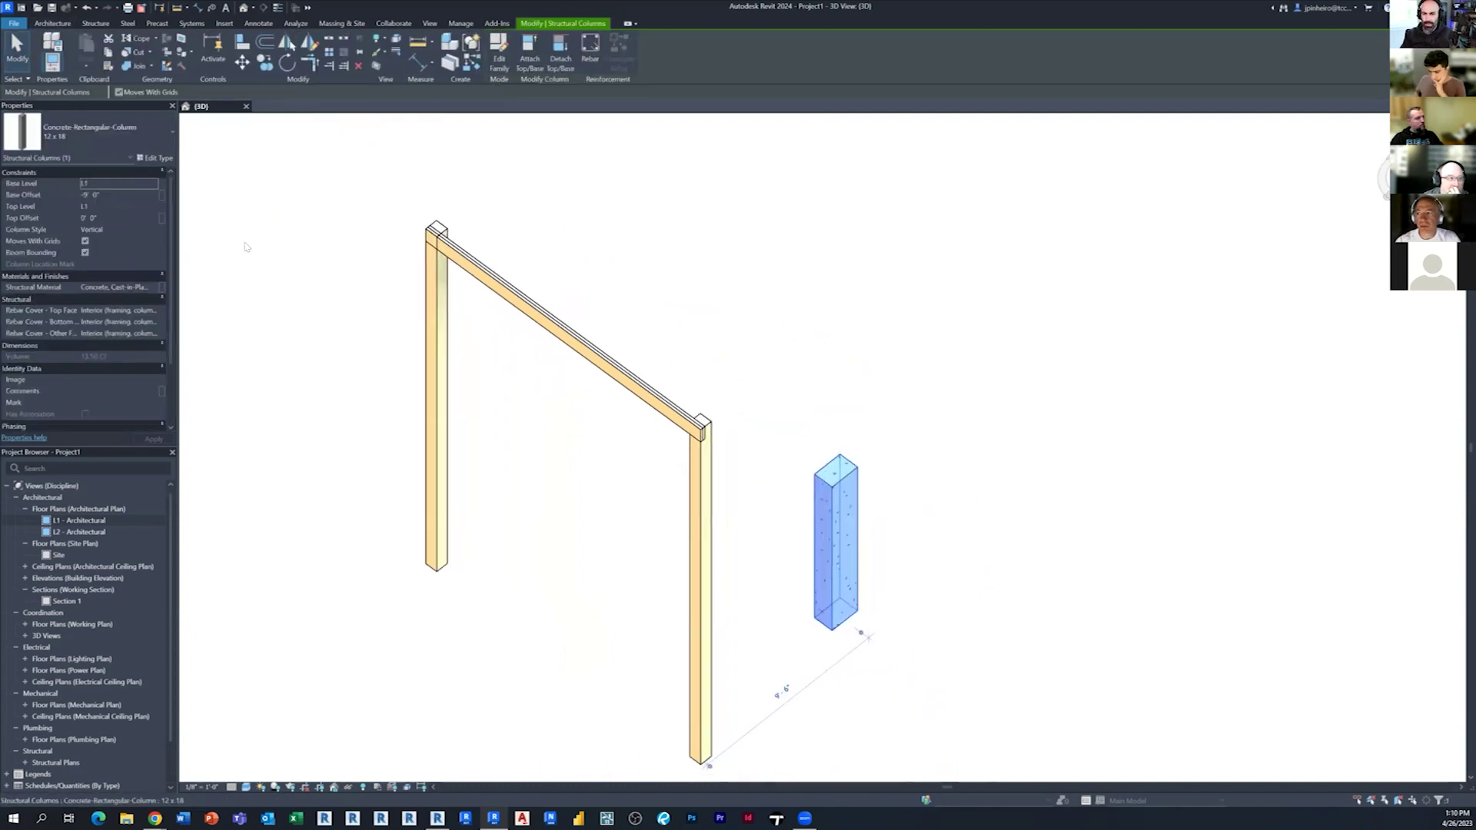
{"action": "key", "text": "Escape"}
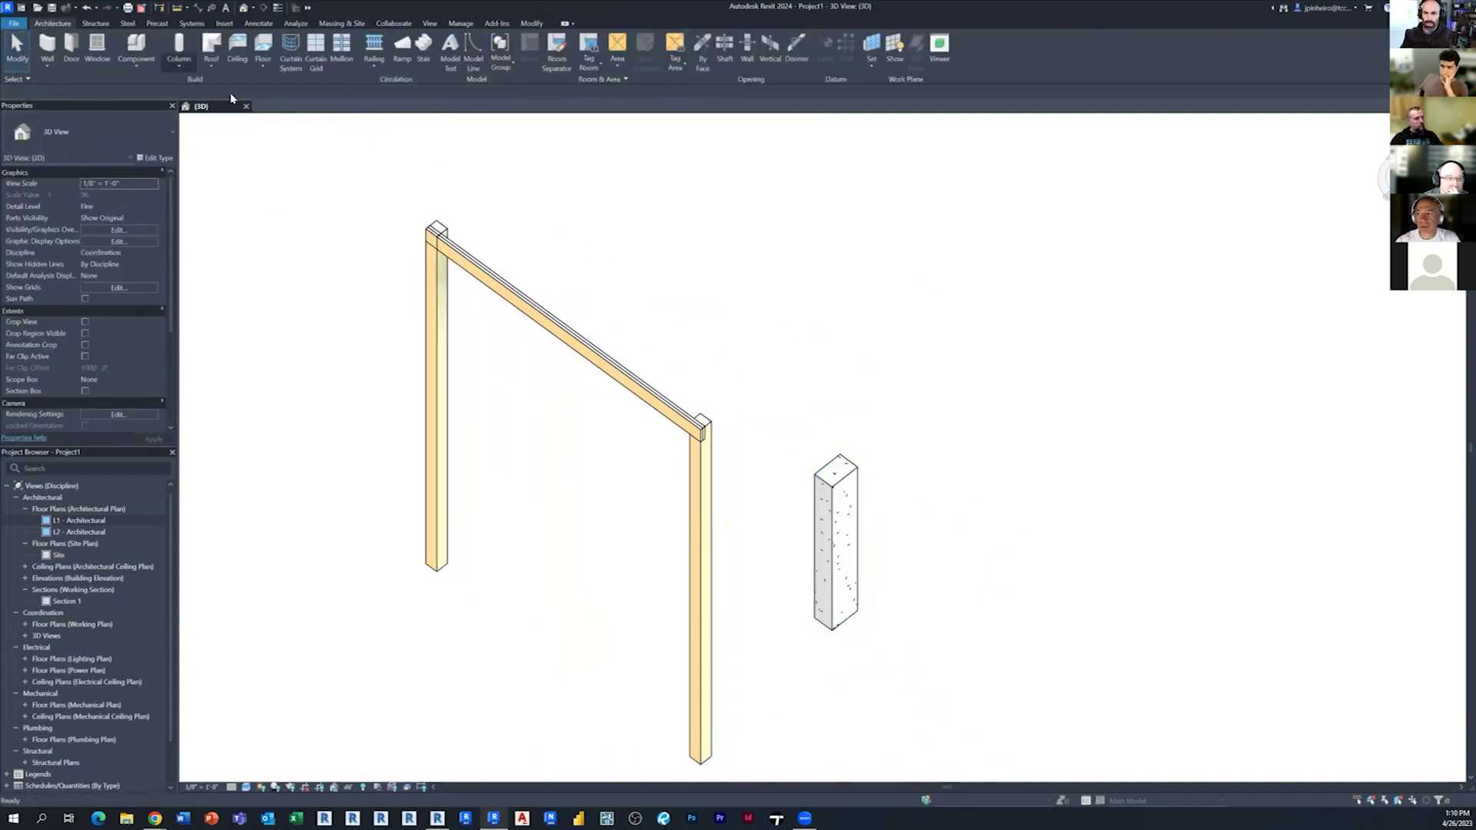
Place an 18" x 18" architectural Rectangular Column behind the concrete column.
{"action": "left_click", "coordinate": [204, 109]}
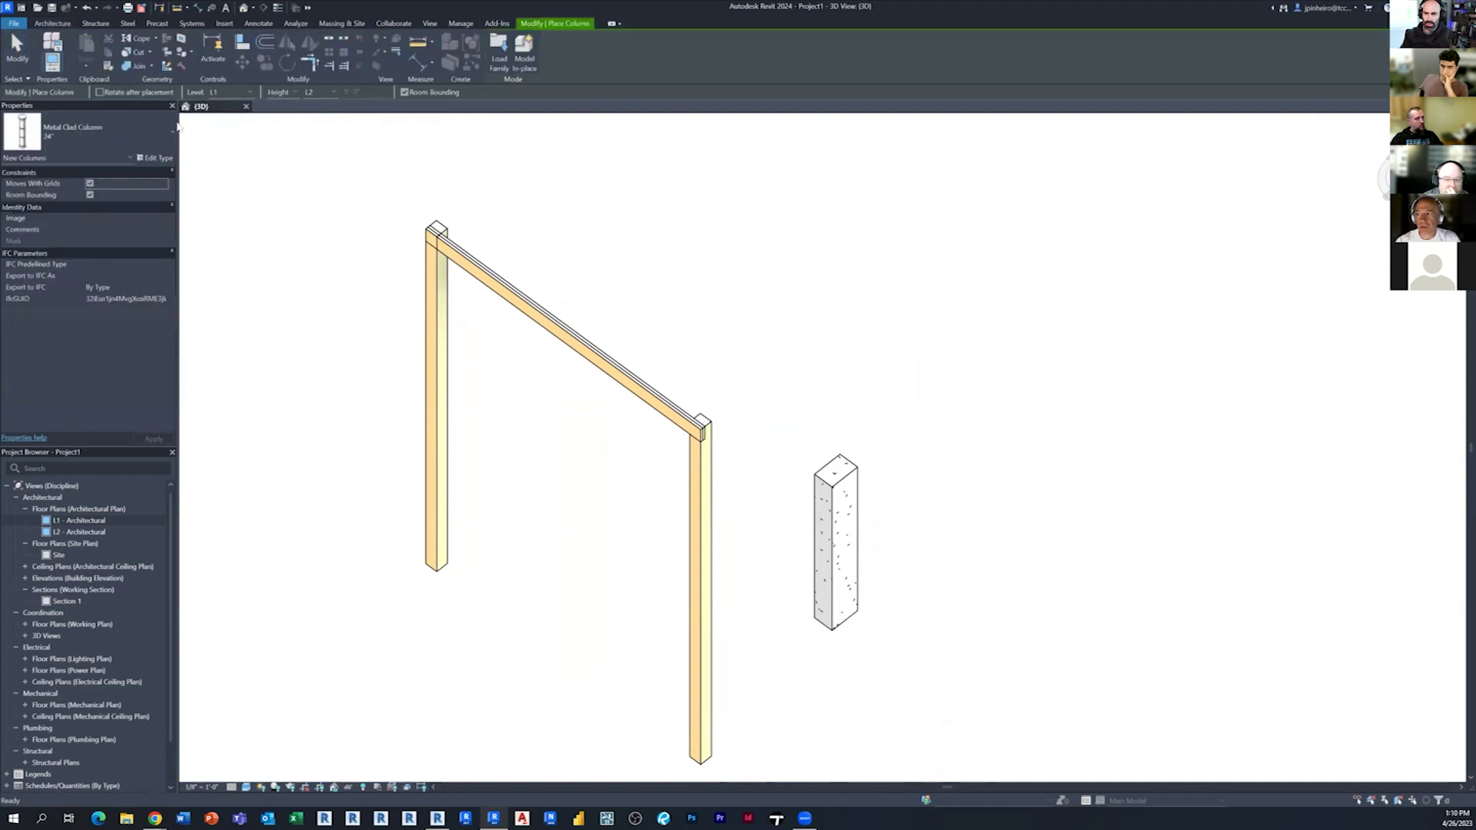
{"action": "left_click", "coordinate": [46, 134]}
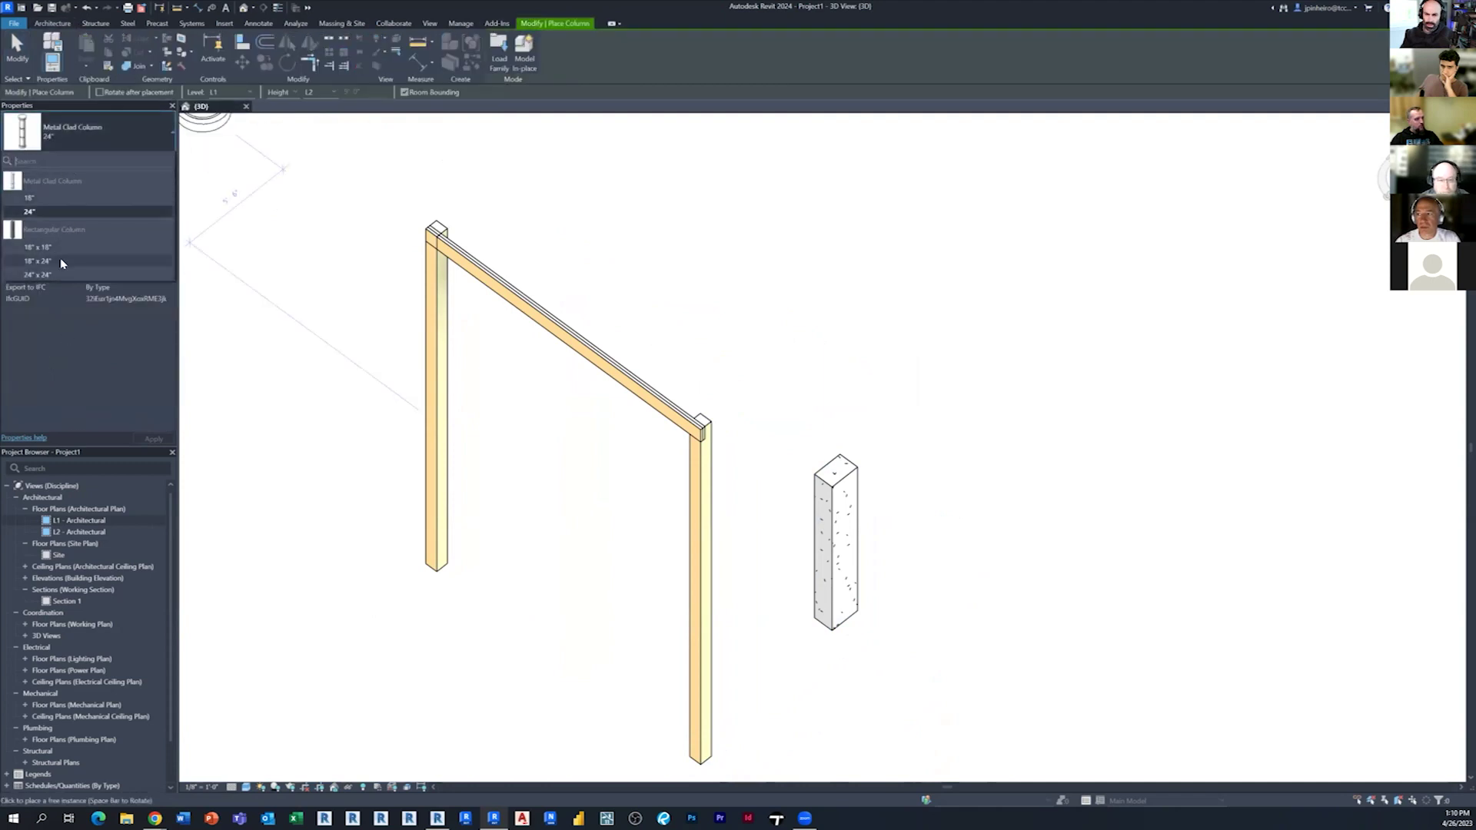
{"action": "left_click", "coordinate": [38, 246]}
{"action": "left_click", "coordinate": [885, 422]}
{"action": "key", "text": "Escape"}
{"action": "key", "text": "Escape"}
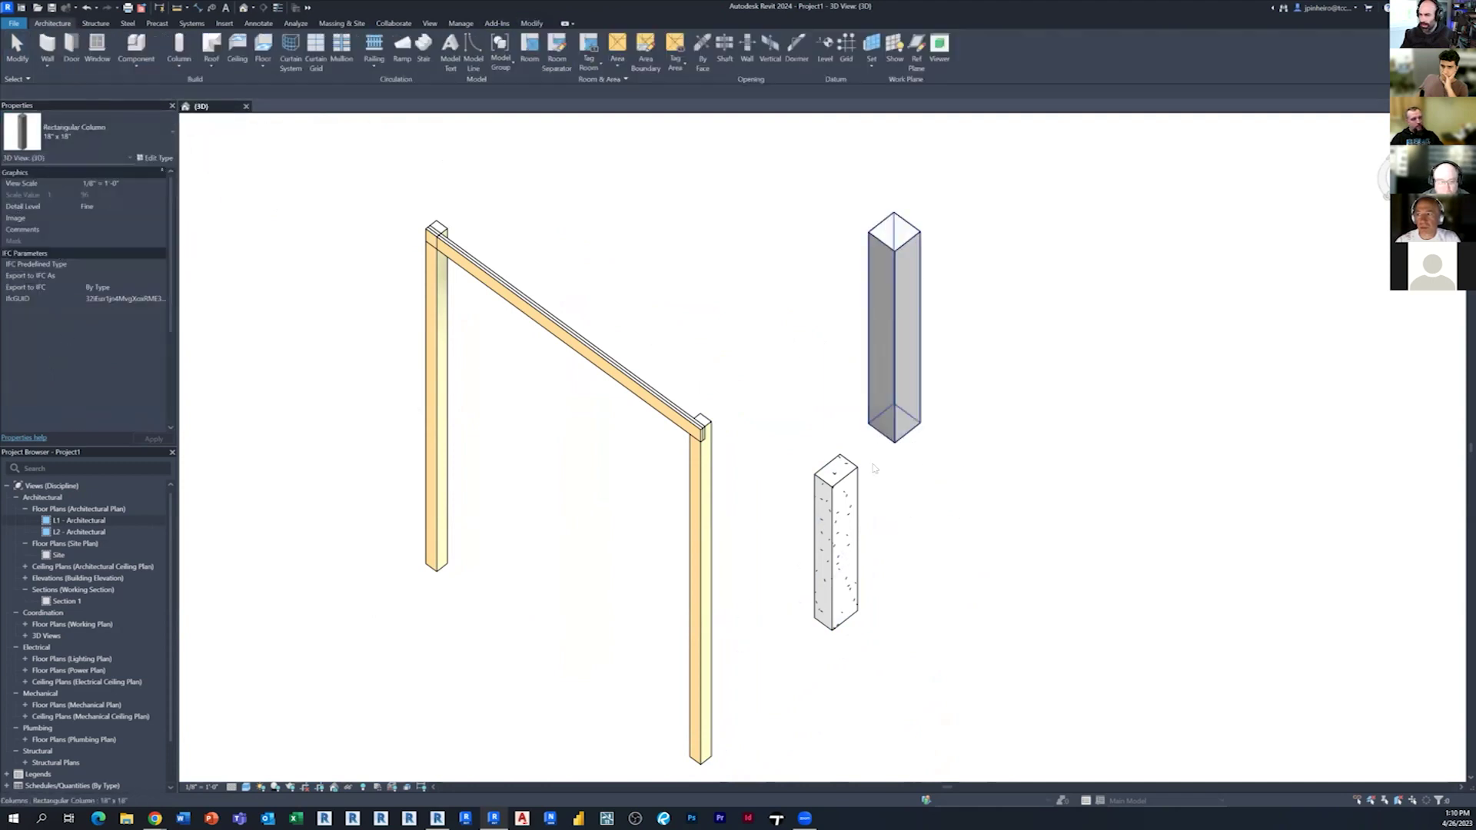
Delete the concrete structural column.
{"action": "left_click", "coordinate": [851, 480]}
{"action": "key", "text": "Delete"}
{"action": "scroll", "coordinate": [862, 479], "scroll_direction": "down", "scroll_amount": 1}
{"action": "middle_click_drag", "start_coordinate": [743, 397], "coordinate": [718, 479]}
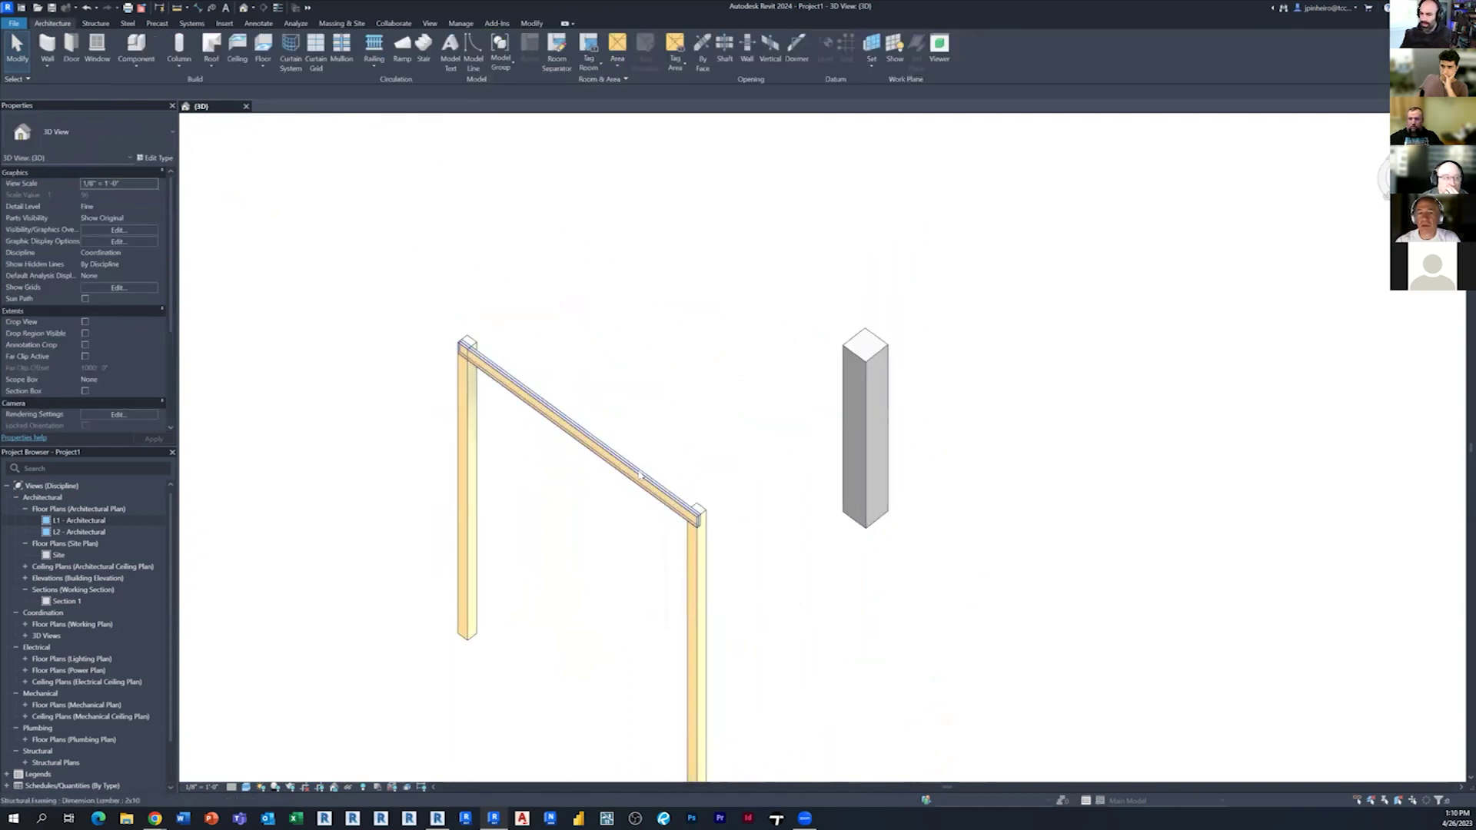
Copy the outer 2x10 beam from the timber frame to the front corner of the architectural column.
{"action": "left_click", "coordinate": [639, 475]}
{"action": "left_click", "coordinate": [1406, 178]}
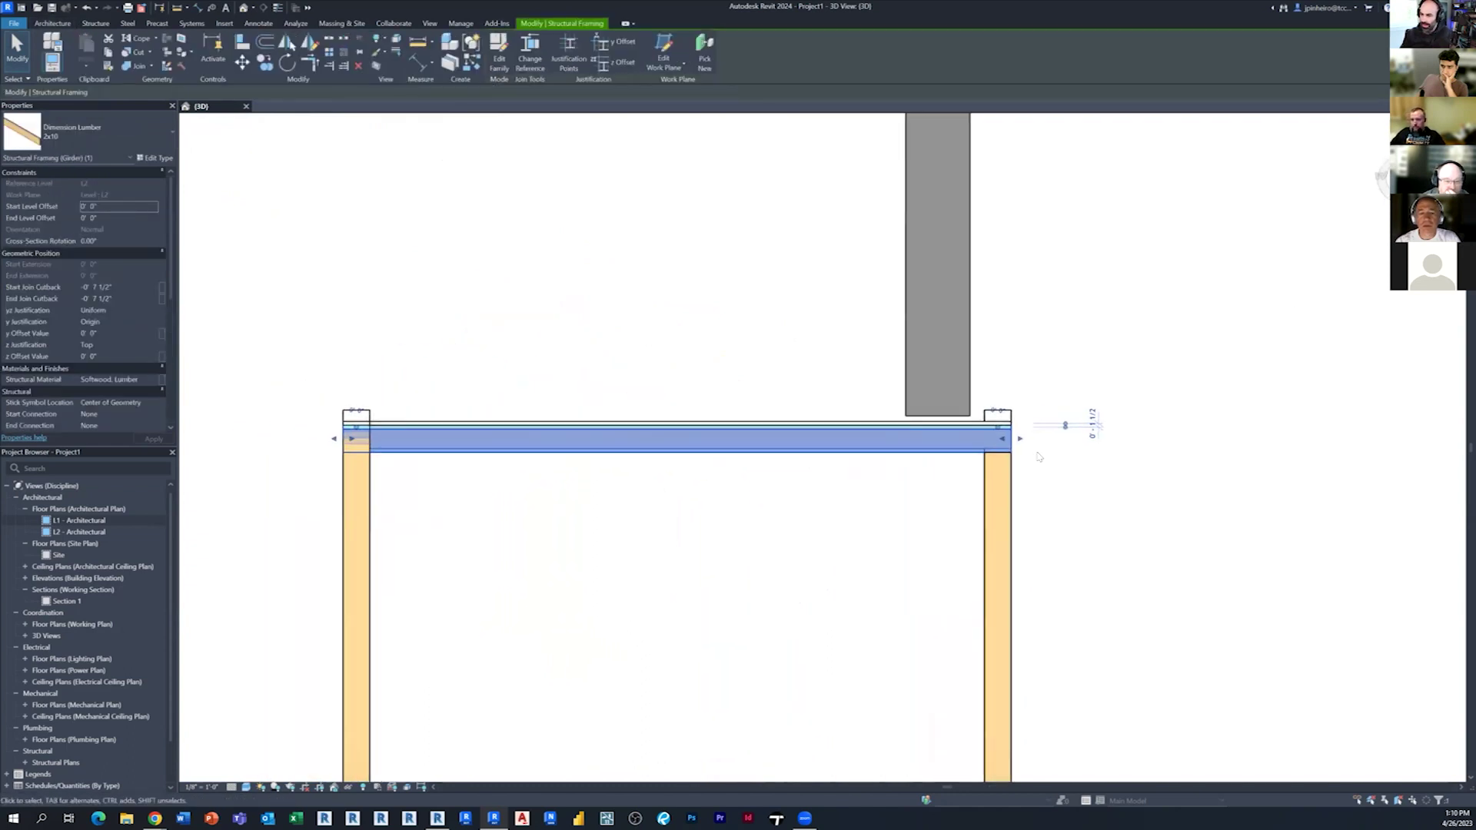
{"action": "middle_click_drag", "start_coordinate": [1243, 435], "coordinate": [1173, 475], "text": "shift"}
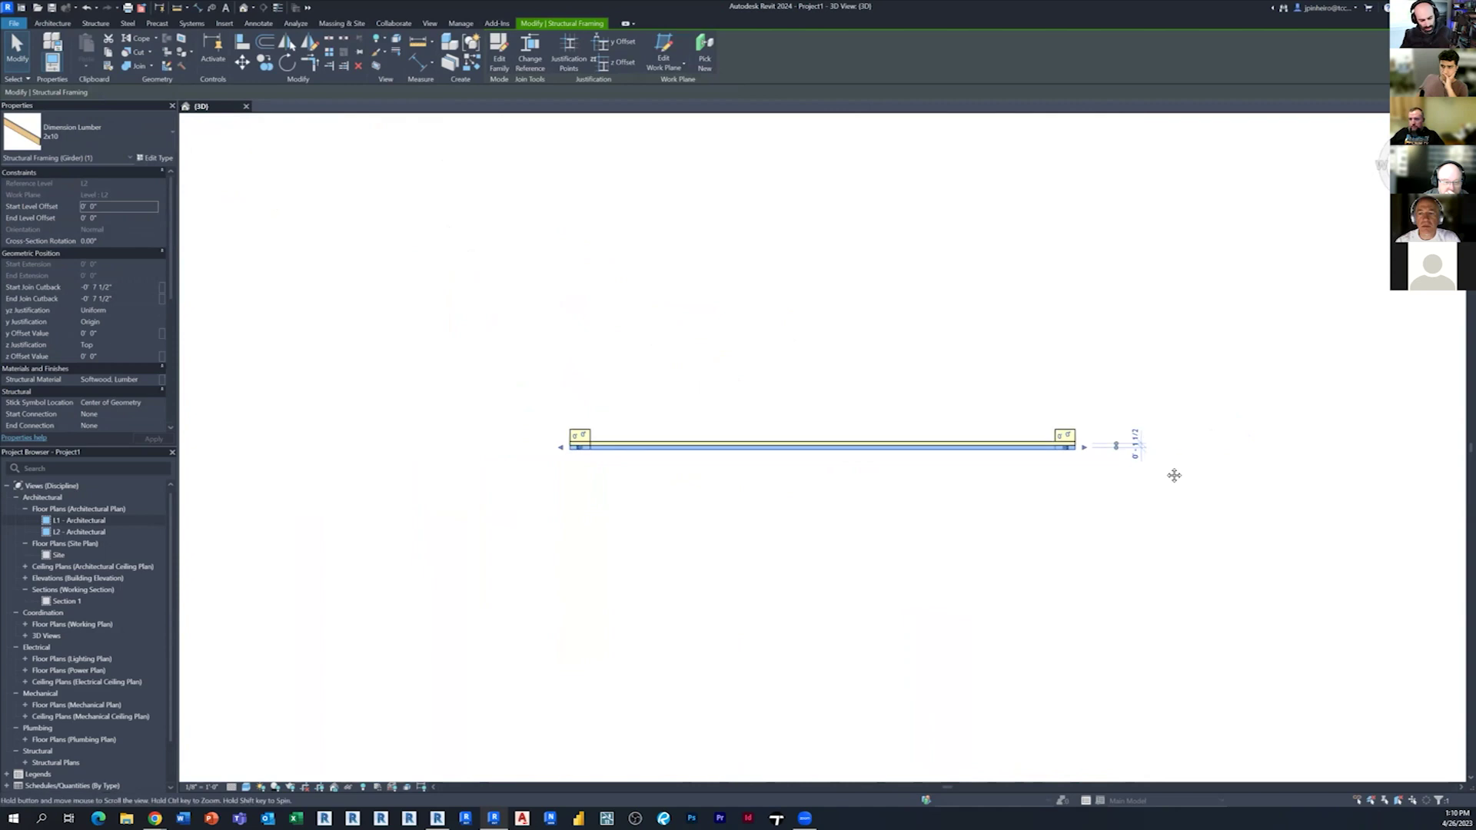
{"action": "key", "text": "c"}
{"action": "key", "text": "o"}
{"action": "left_click", "coordinate": [1073, 452]}
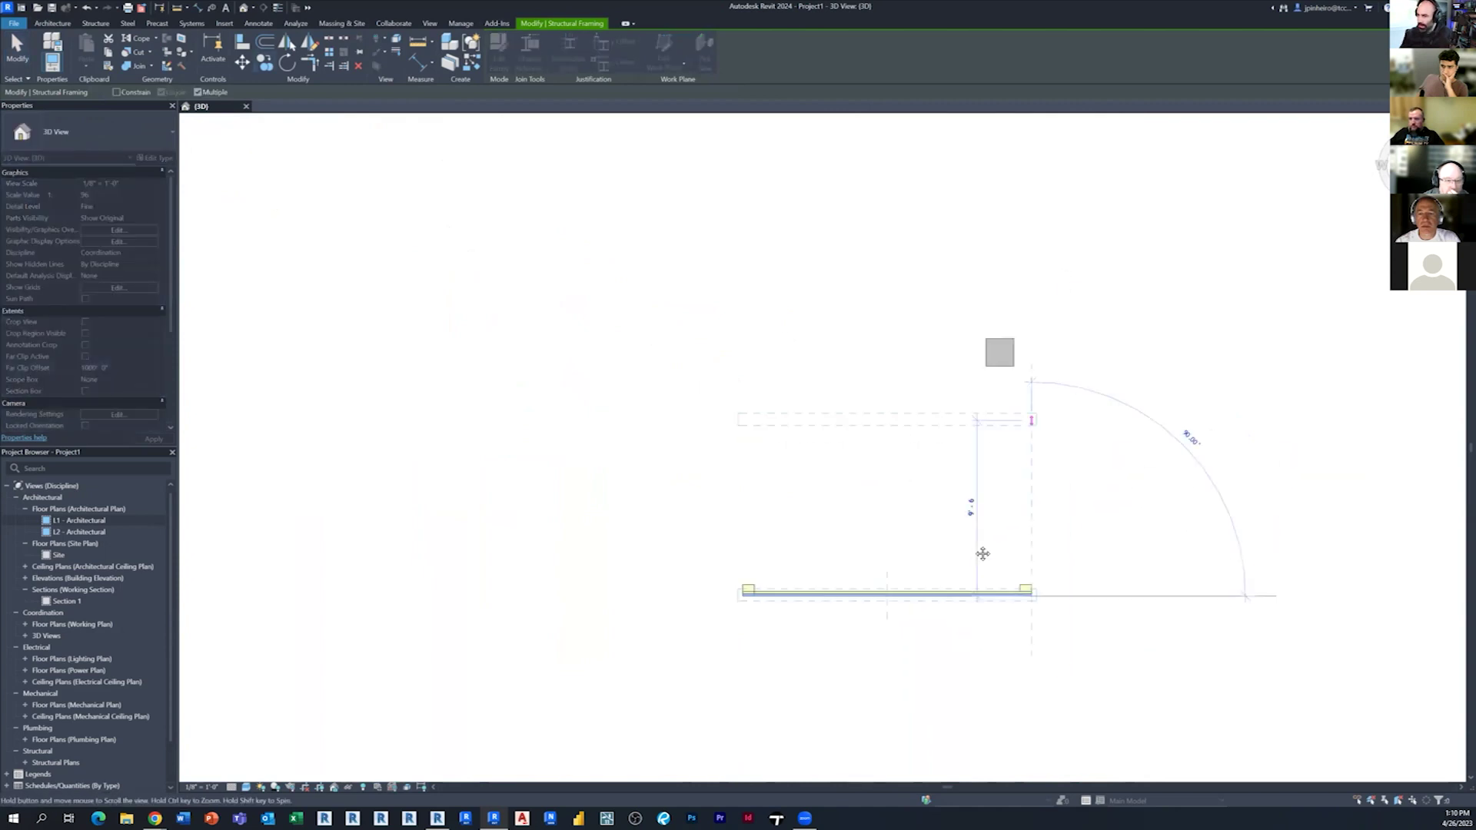
{"action": "left_click", "coordinate": [943, 471]}
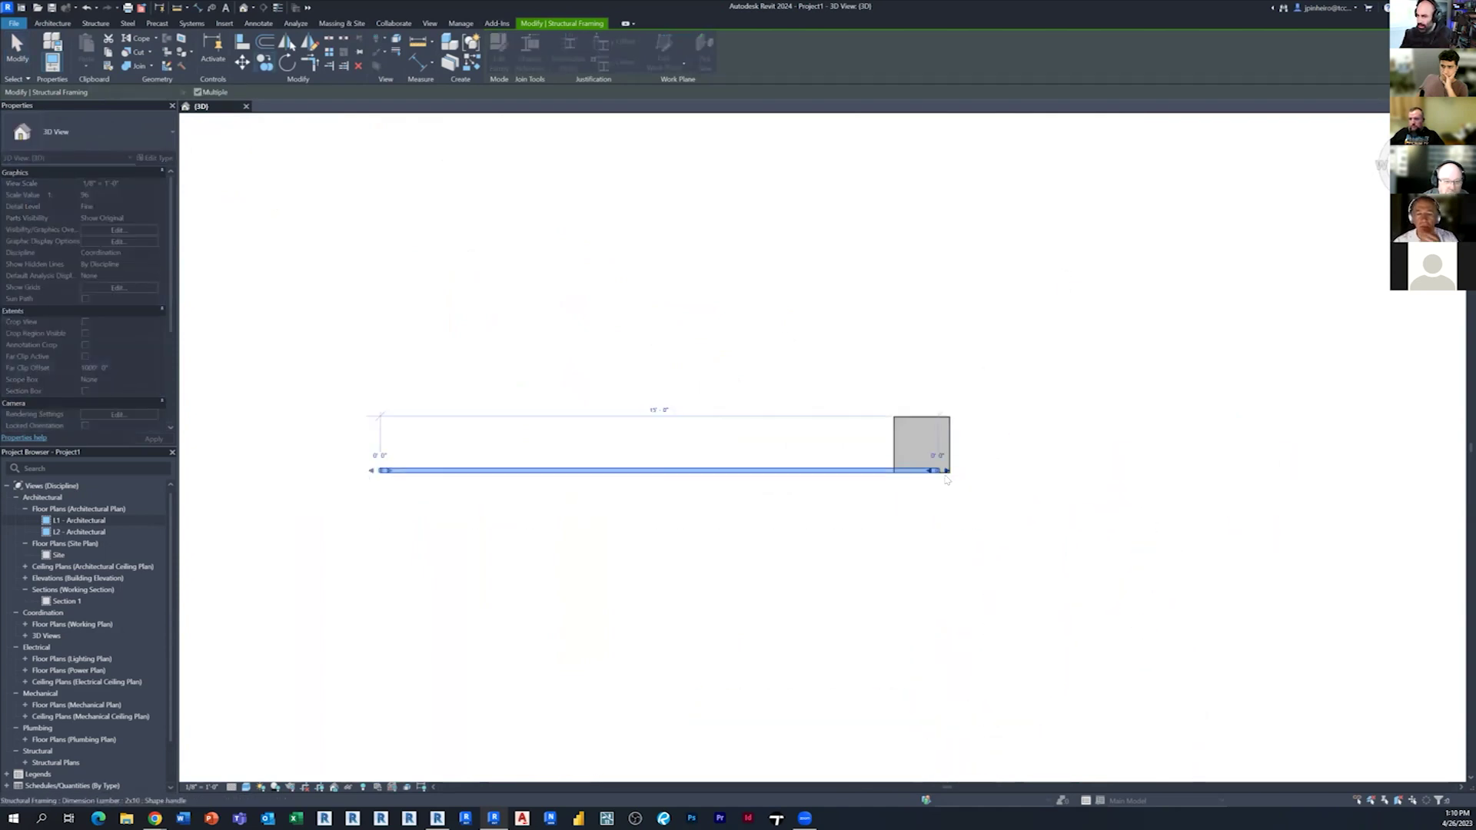
Stretch the copied beam's end slightly past the far face of the architectural column.
{"action": "scroll", "coordinate": [934, 473], "scroll_direction": "up", "scroll_amount": 3}
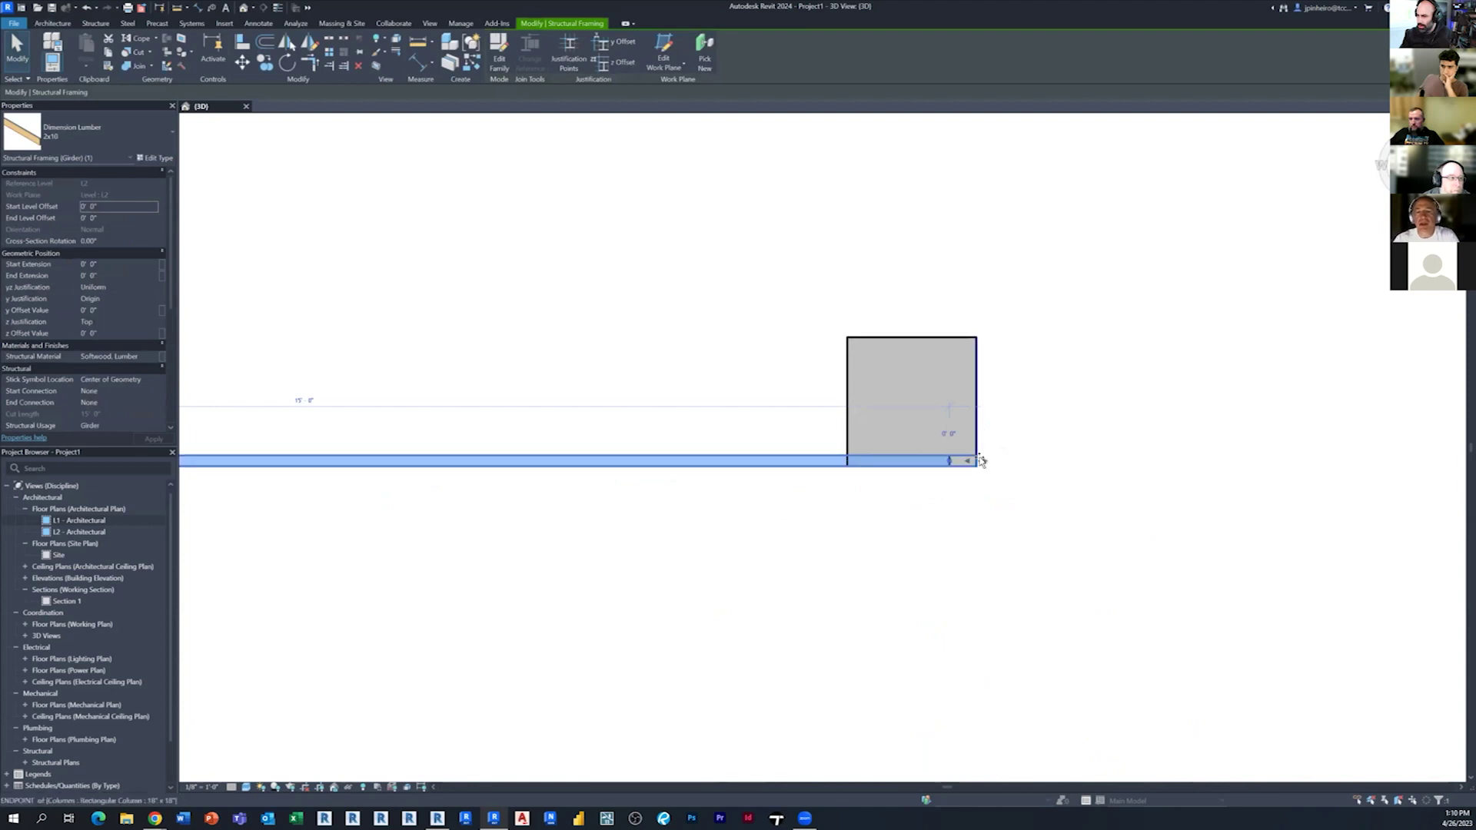
{"action": "left_click_drag", "start_coordinate": [982, 461], "coordinate": [987, 461]}
{"action": "left_click", "coordinate": [973, 413]}
{"action": "middle_click_drag", "start_coordinate": [972, 412], "coordinate": [940, 450], "text": "shift"}
{"action": "scroll", "coordinate": [961, 308], "scroll_direction": "down", "scroll_amount": 2}
{"action": "key", "text": "Escape"}
{"action": "scroll", "coordinate": [979, 252], "scroll_direction": "up", "scroll_amount": 4}
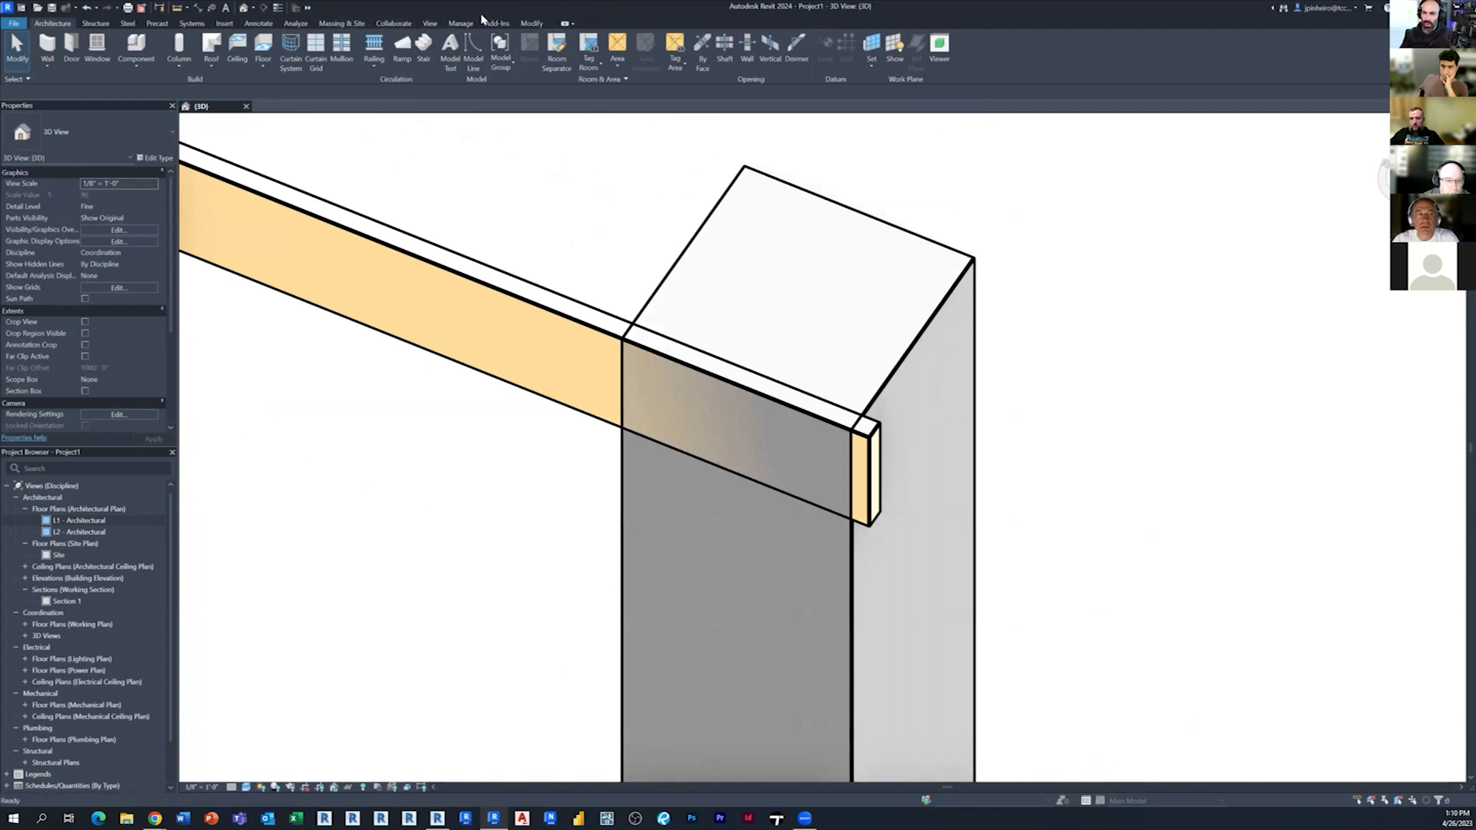
Try to cope the architectural column against the copied beam, and delete the column and beam.
{"action": "left_click", "coordinate": [531, 23]}
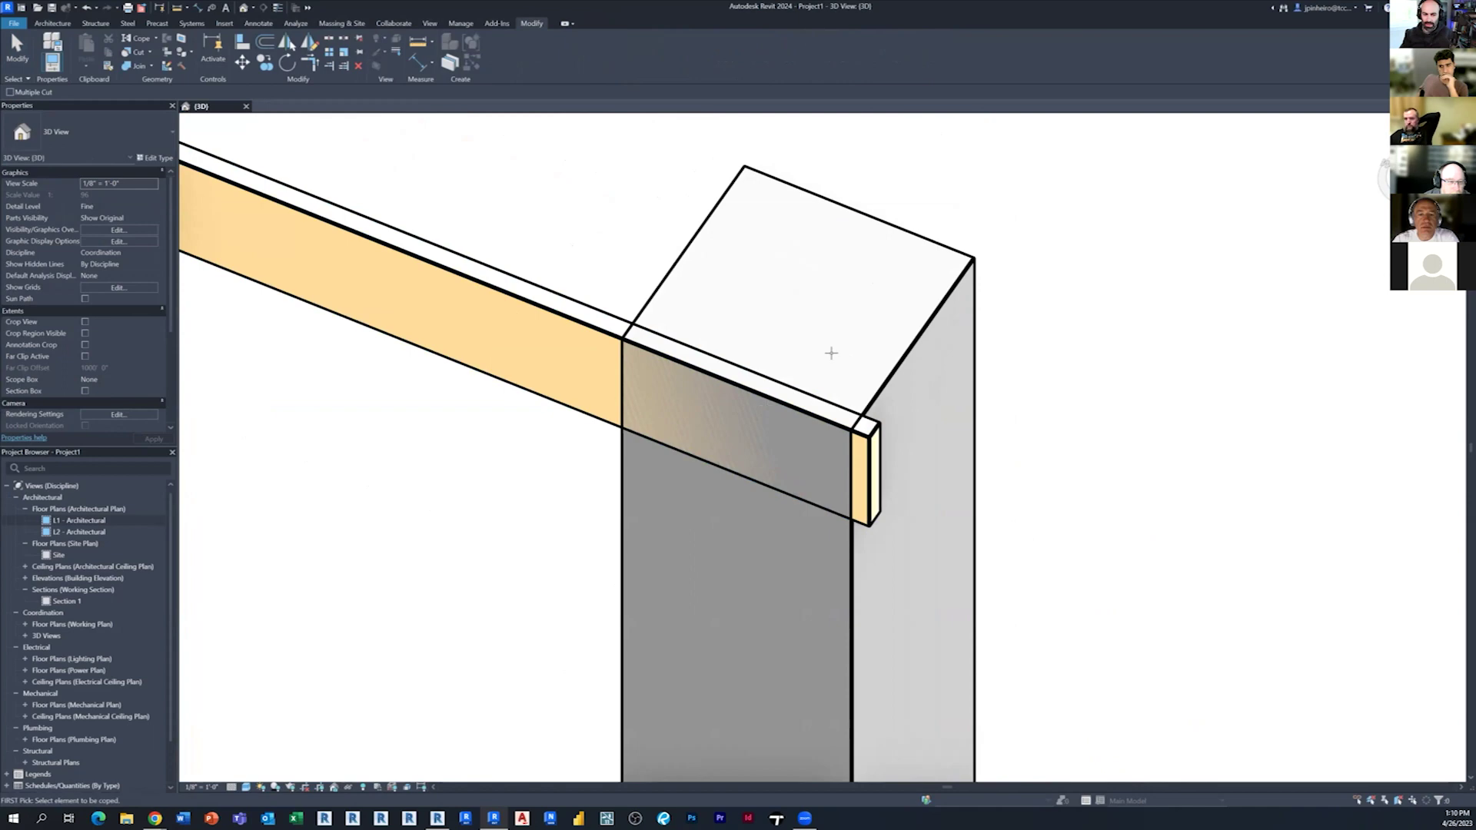
{"action": "scroll", "coordinate": [866, 398], "scroll_direction": "down", "scroll_amount": 5}
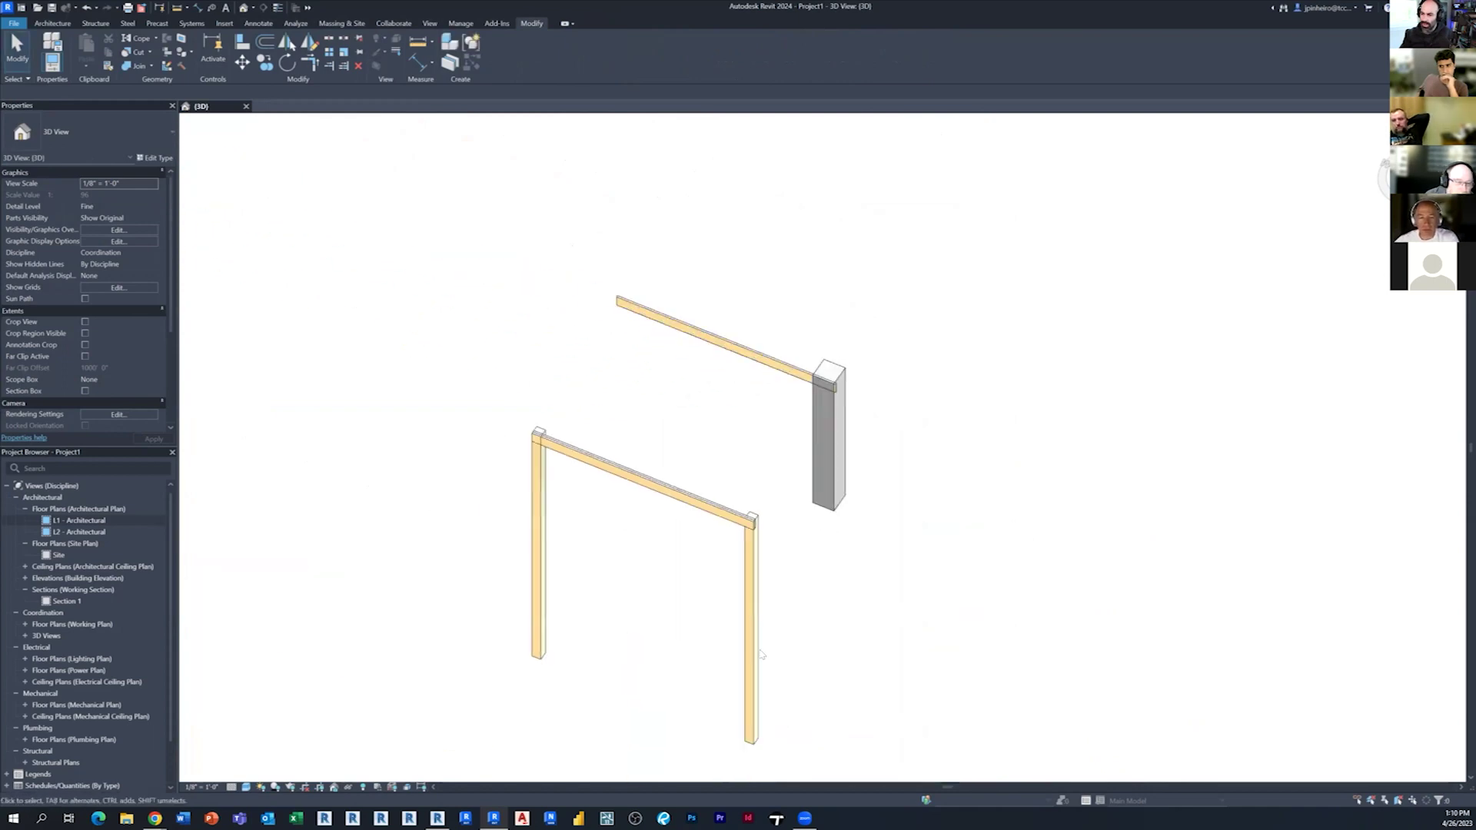
{"action": "scroll", "coordinate": [759, 348], "scroll_direction": "up", "scroll_amount": 5}
{"action": "scroll", "coordinate": [759, 348], "scroll_direction": "up", "scroll_amount": 1}
{"action": "scroll", "coordinate": [873, 435], "scroll_direction": "down", "scroll_amount": 5}
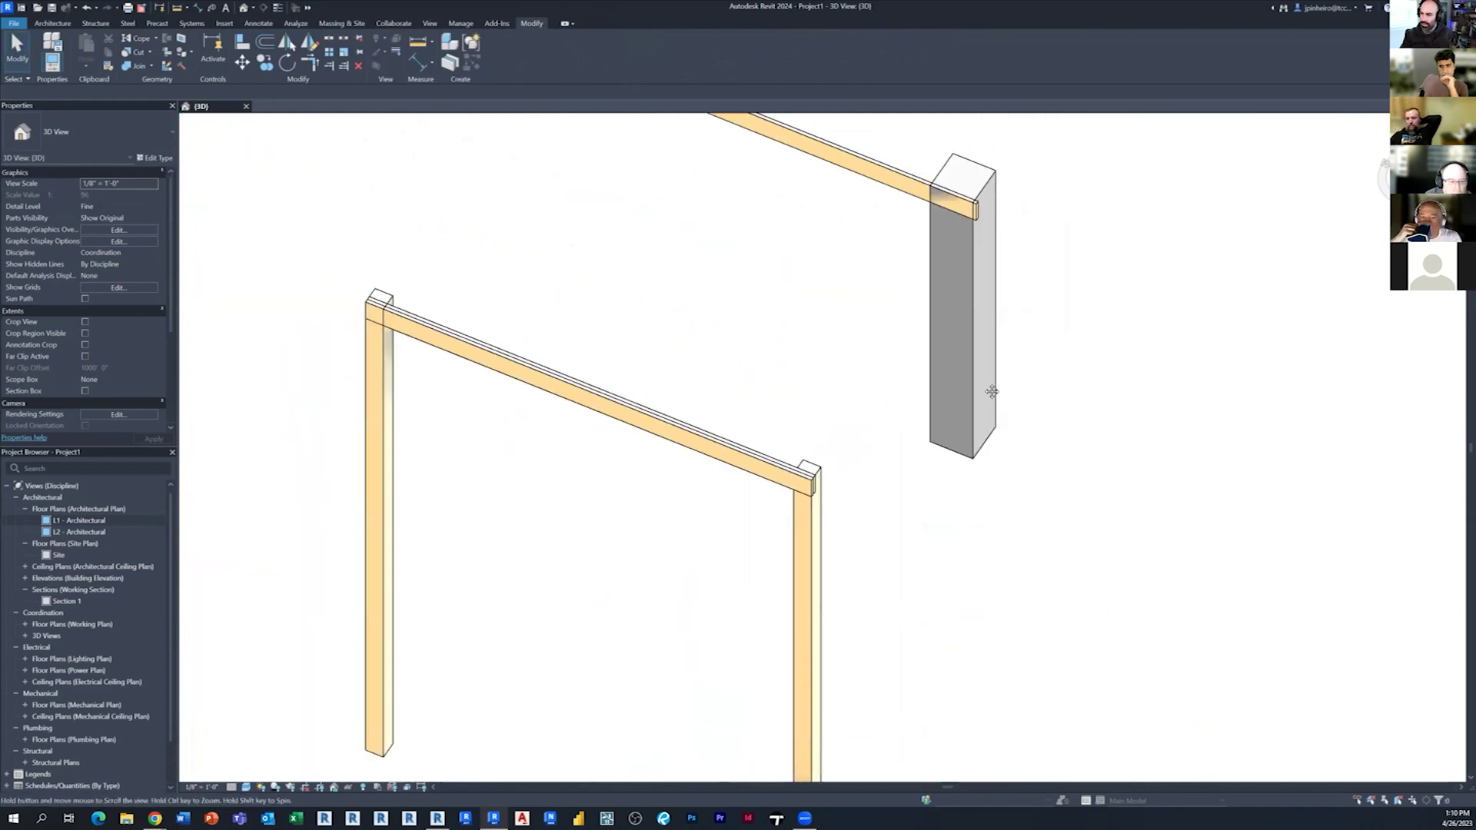
{"action": "left_click_drag", "start_coordinate": [901, 256], "coordinate": [899, 253]}
{"action": "key", "text": "Delete"}
Shorten both 2x10 beams at the nearer post to staggered end positions inside the post.
{"action": "scroll", "coordinate": [768, 568], "scroll_direction": "up", "scroll_amount": 4}
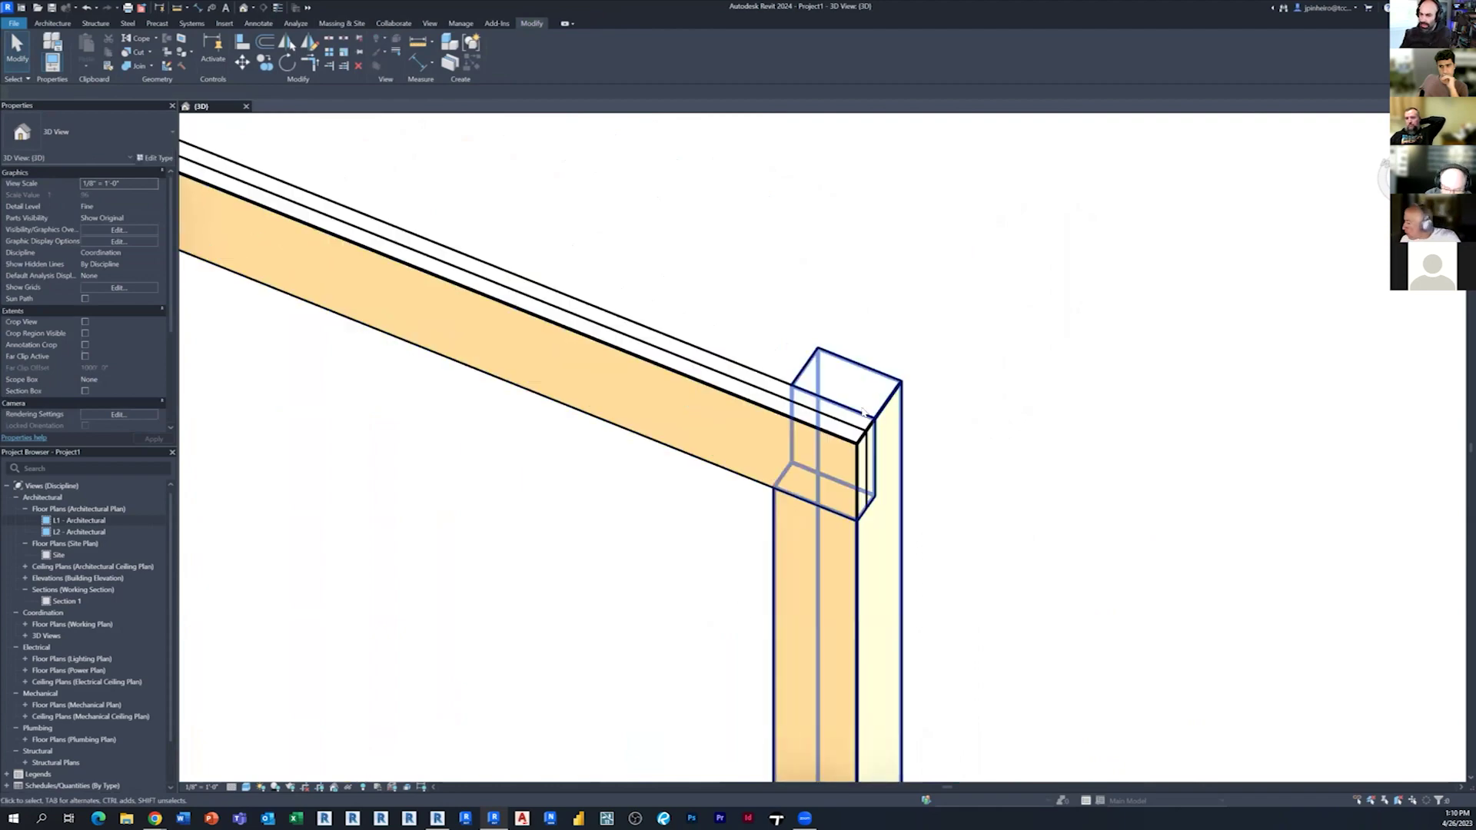
{"action": "left_click", "coordinate": [851, 428]}
{"action": "scroll", "coordinate": [907, 446], "scroll_direction": "up", "scroll_amount": 2}
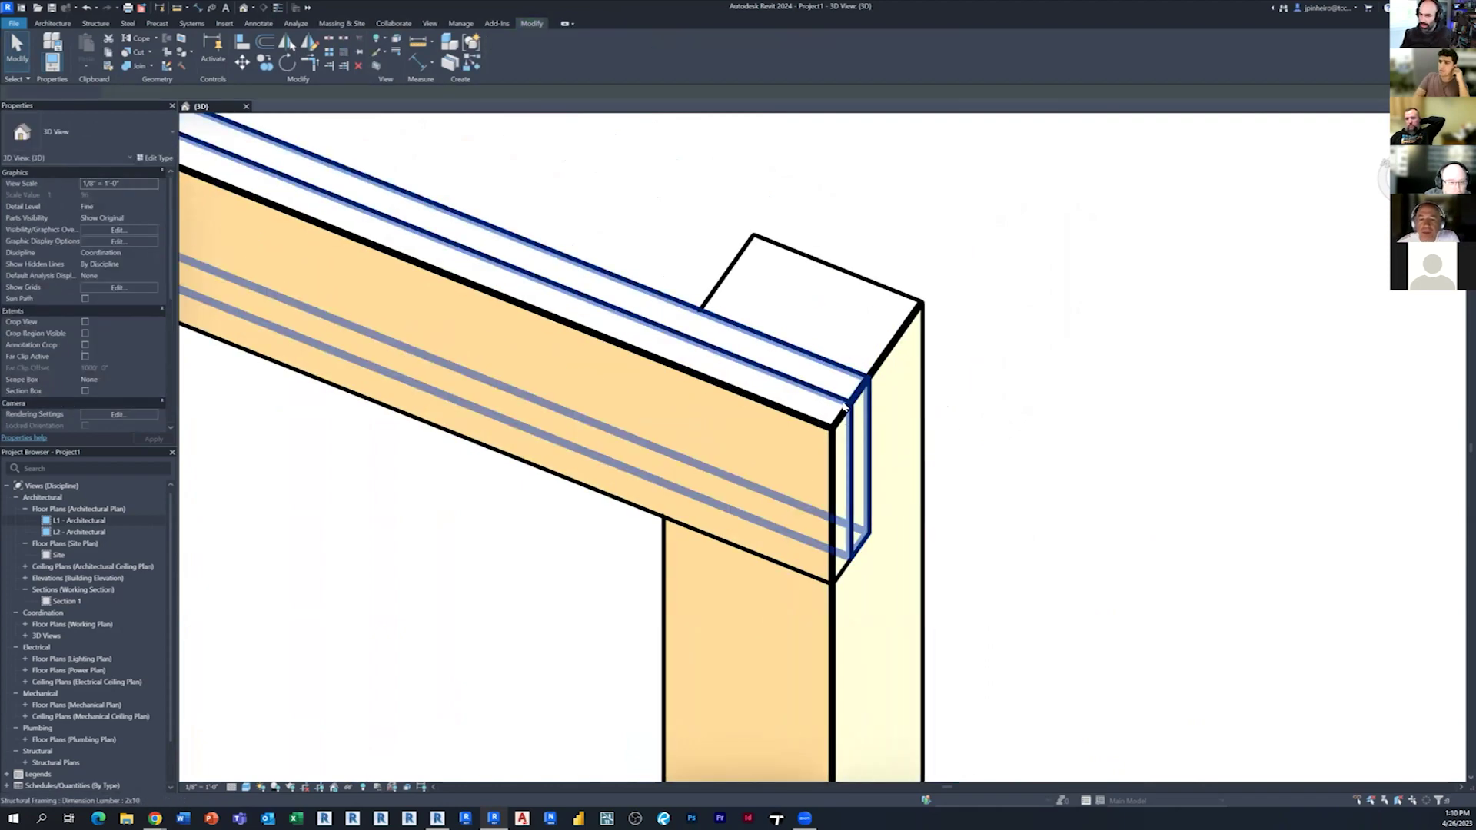
{"action": "left_click_drag", "start_coordinate": [868, 470], "coordinate": [757, 446]}
{"action": "left_click", "coordinate": [800, 409]}
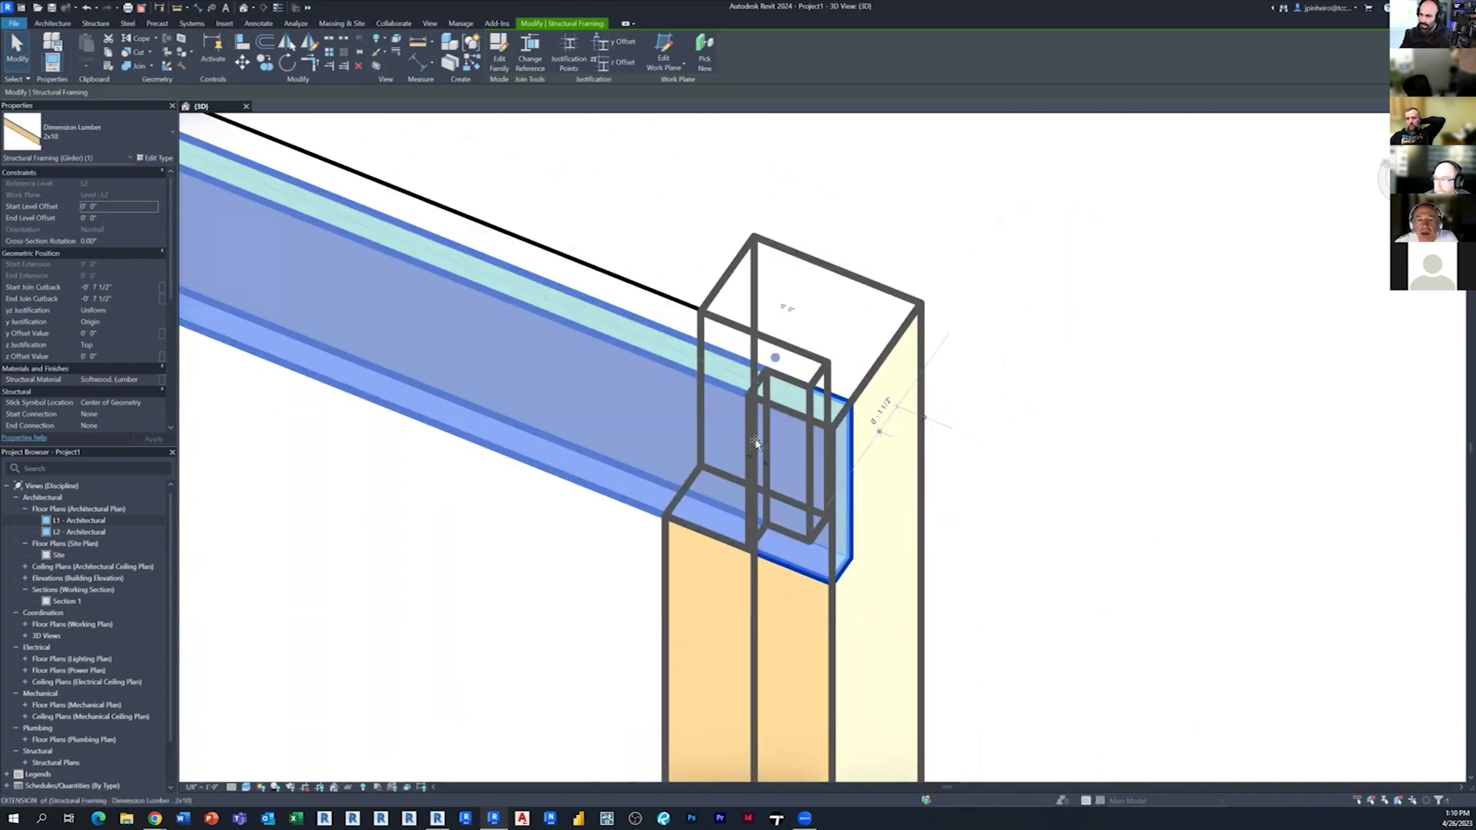
{"action": "left_click", "coordinate": [827, 452]}
{"action": "scroll", "coordinate": [845, 484], "scroll_direction": "down", "scroll_amount": 2}
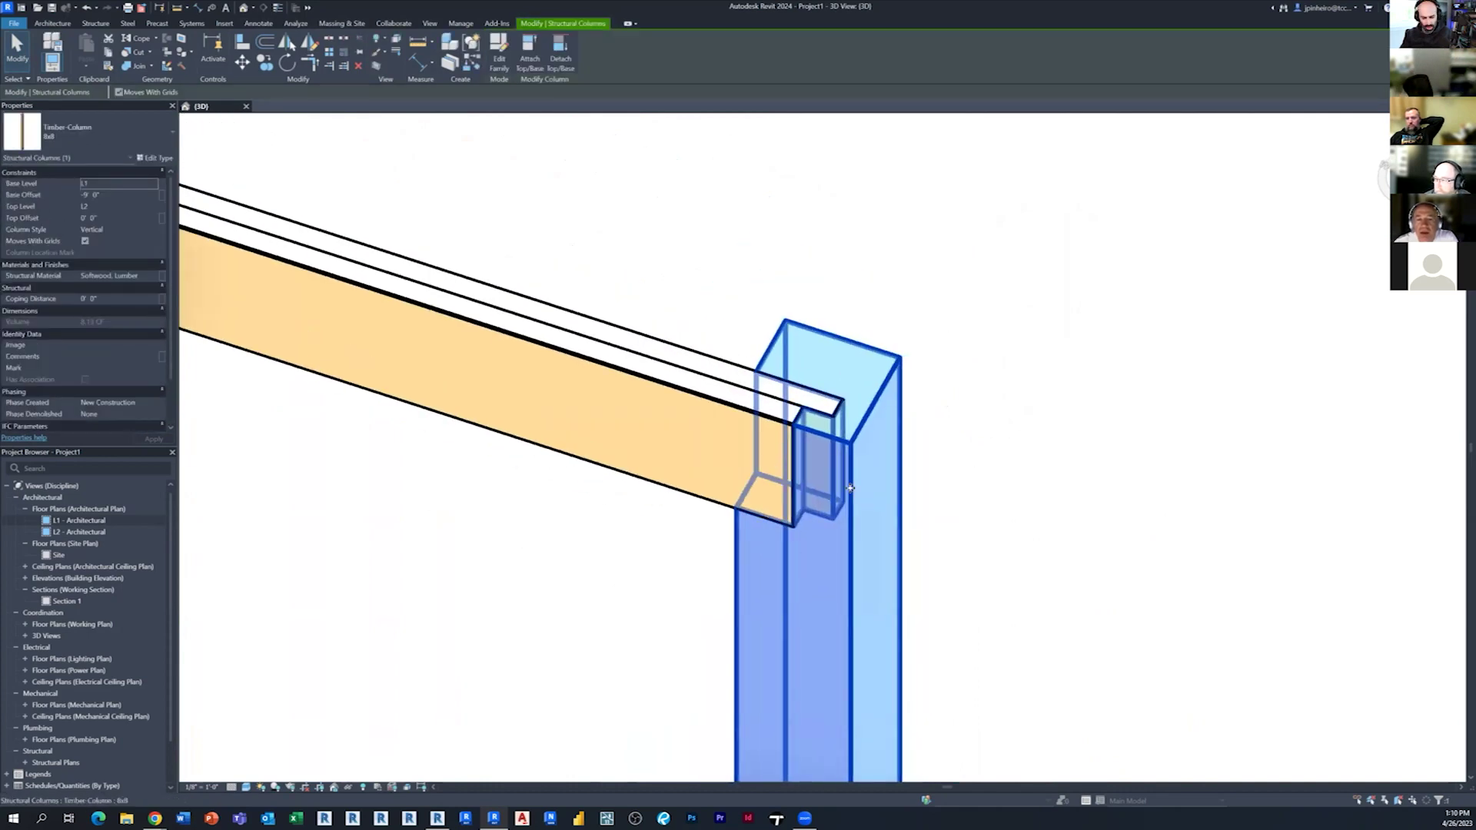
Temporarily isolate the nearer timber post to inspect its stepped notch.
{"action": "key", "text": "h"}
{"action": "key", "text": "i"}
{"action": "key", "text": "Escape"}
{"action": "middle_click_drag", "start_coordinate": [985, 520], "coordinate": [643, 444], "text": "shift"}
Undo the shortening of both beams at the nearer post.
{"action": "scroll", "coordinate": [688, 438], "scroll_direction": "down", "scroll_amount": 1}
{"action": "scroll", "coordinate": [643, 446], "scroll_direction": "up", "scroll_amount": 1}
{"action": "key", "text": "ctrl+z"}
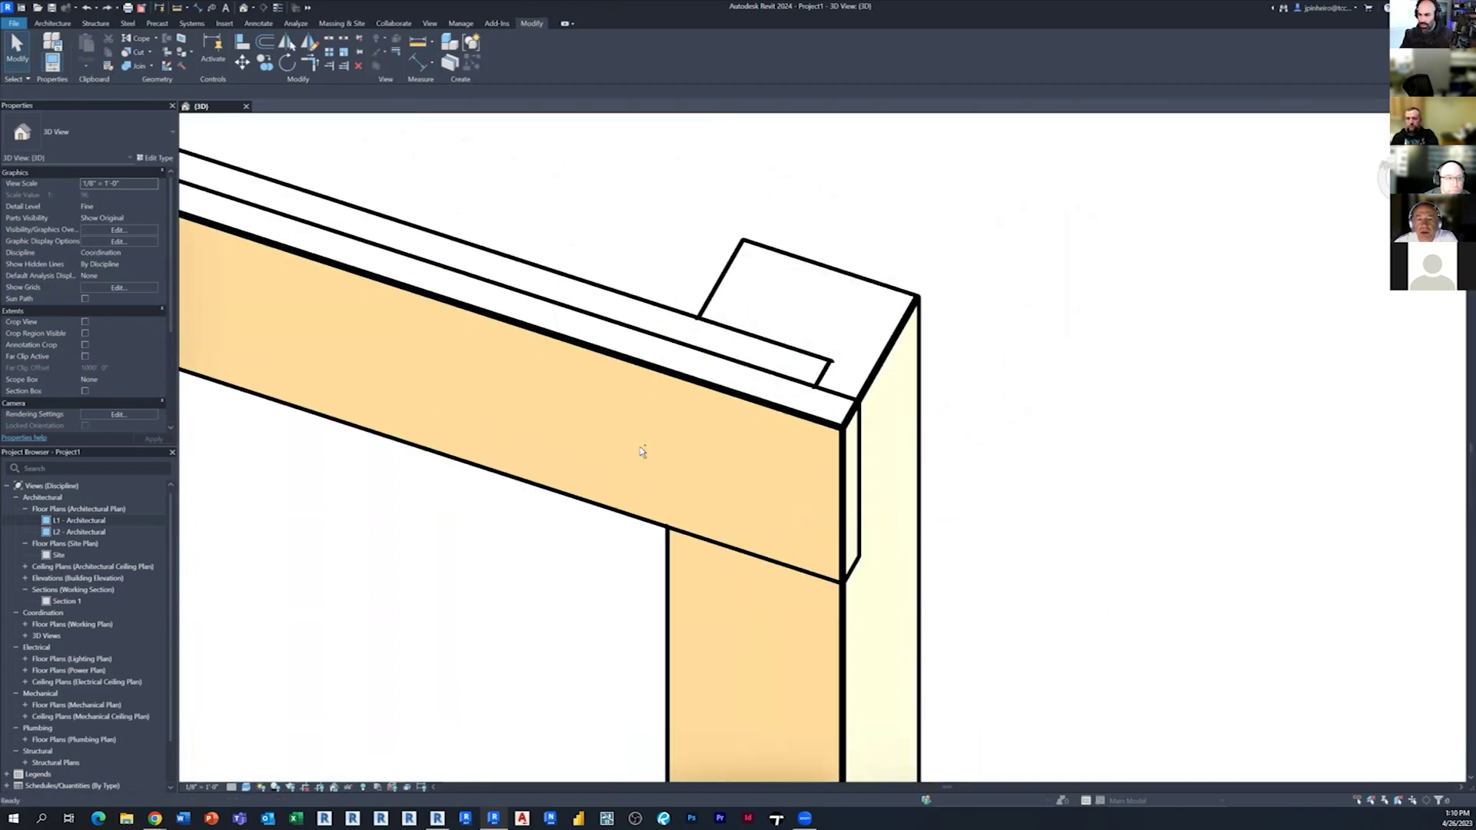
{"action": "scroll", "coordinate": [639, 457], "scroll_direction": "down", "scroll_amount": 2}
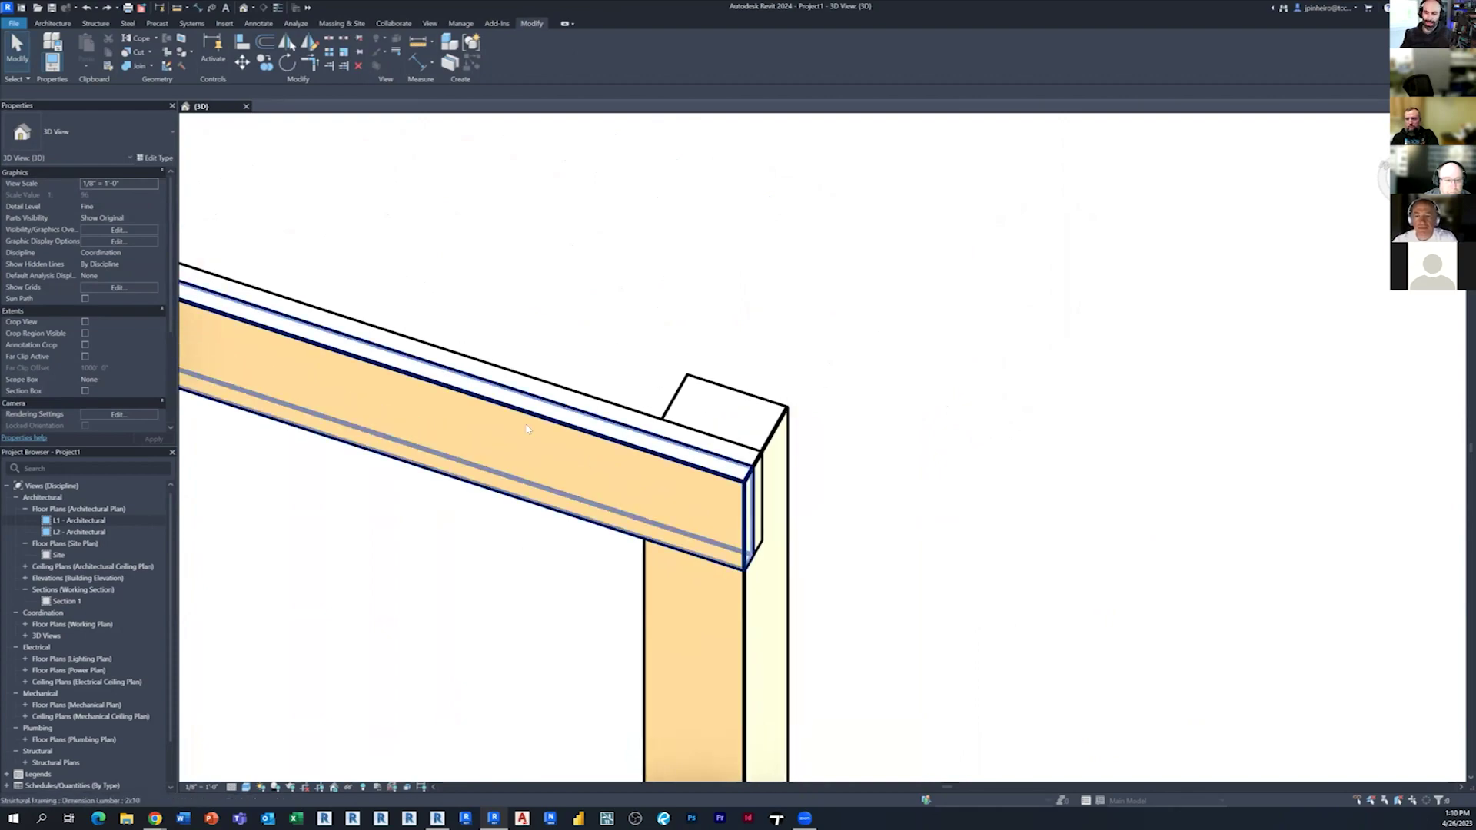